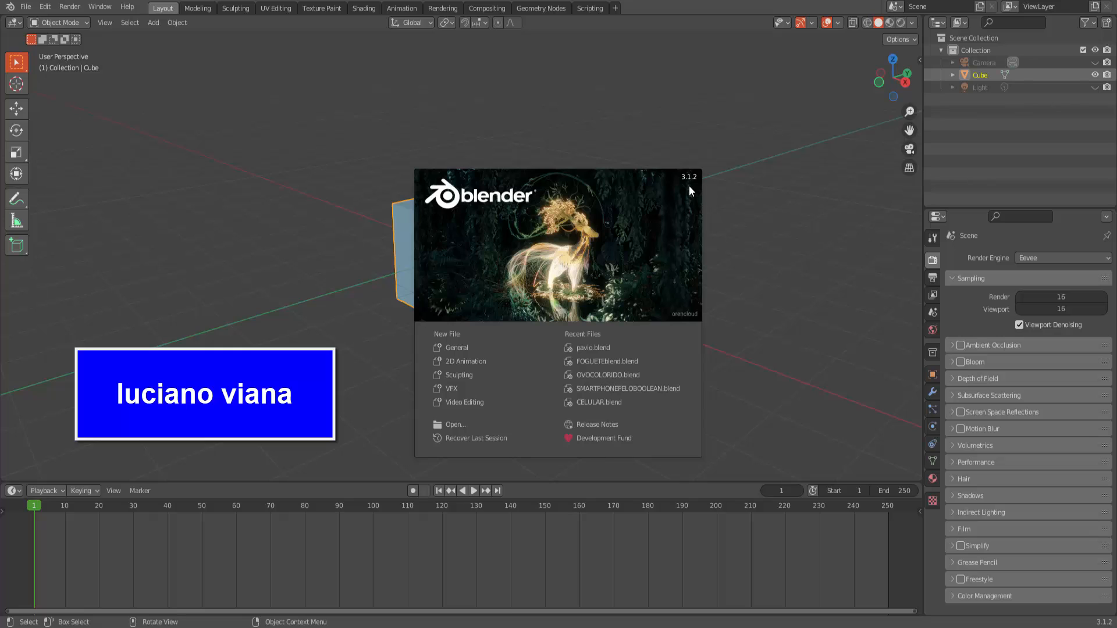
Step: Stretch the default cube along the global Y axis into an elongated rectangular box
{"action": "left_click", "coordinate": [739, 202]}
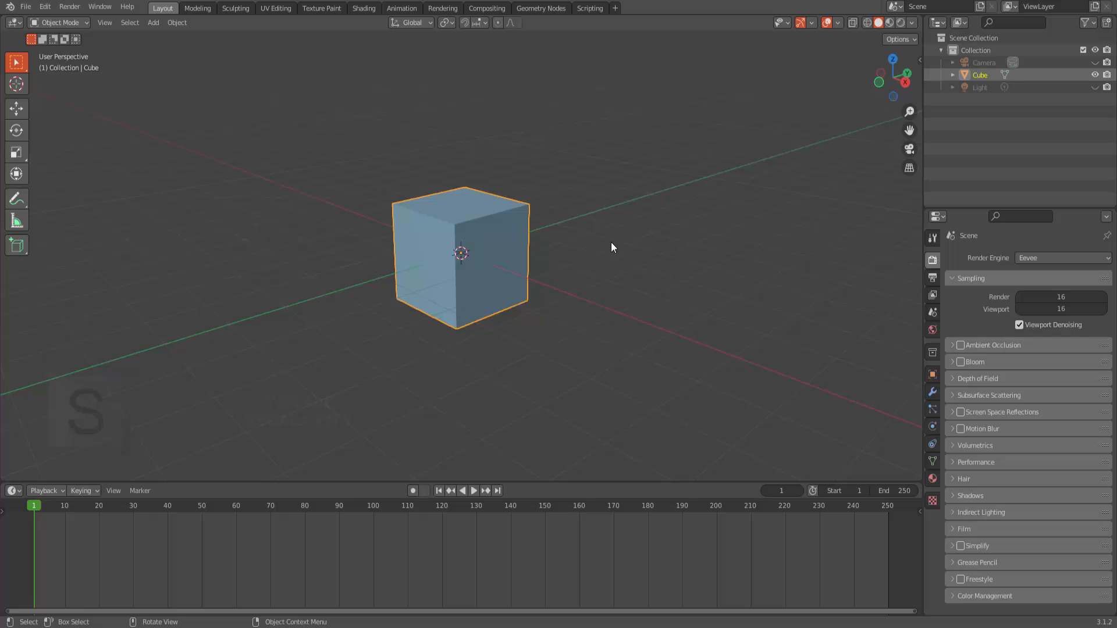
{"action": "key", "text": "s"}
{"action": "key", "text": "y"}
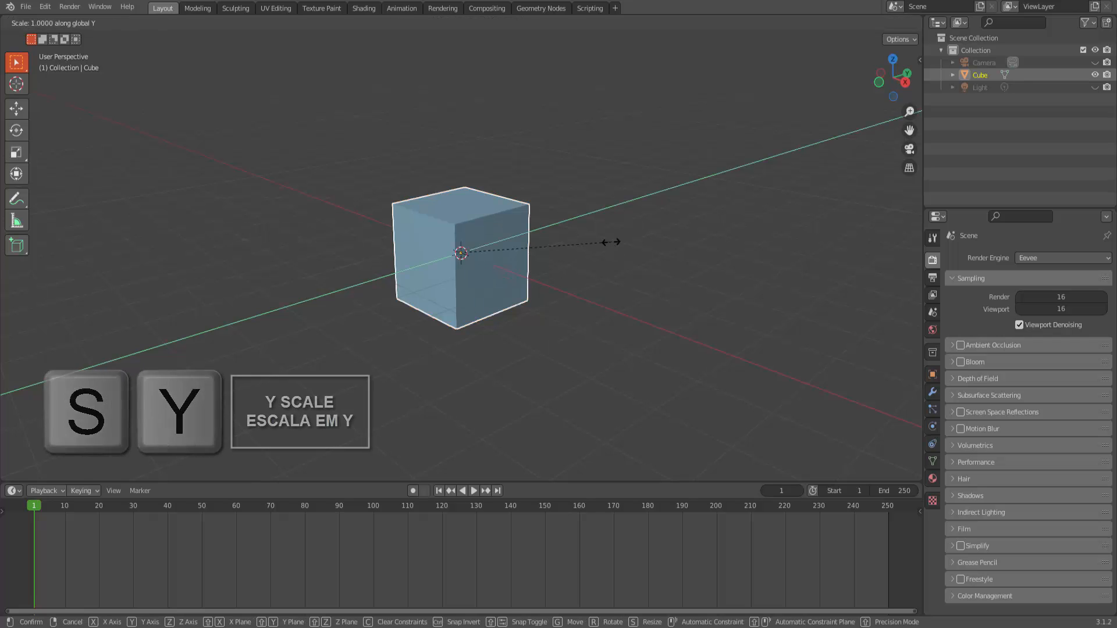
{"action": "left_click", "coordinate": [732, 223]}
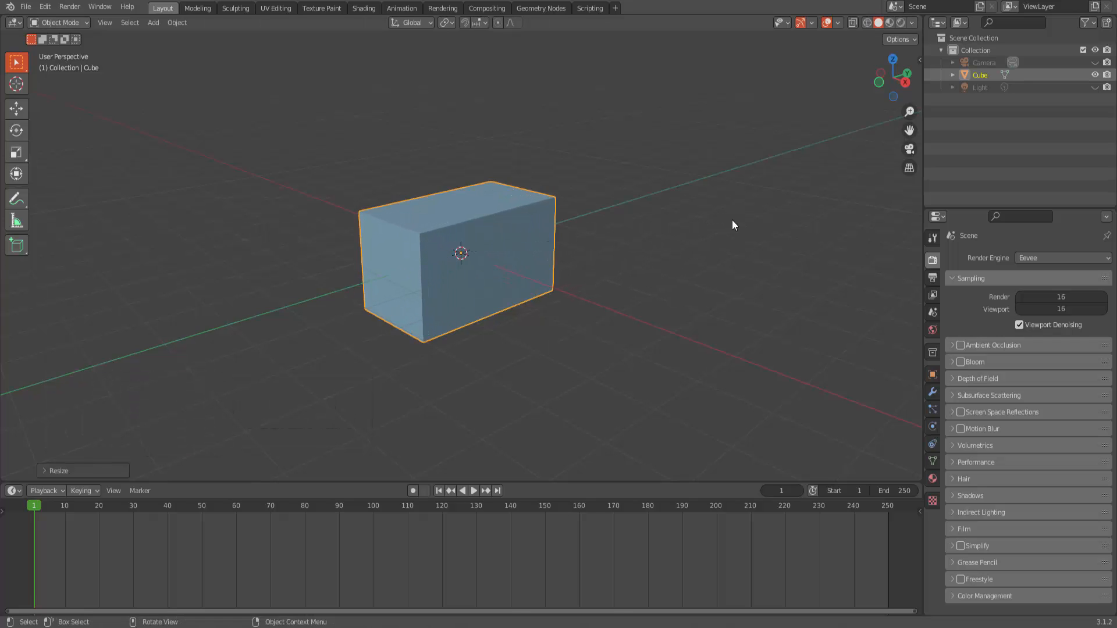
Step: Bevel all edges of the box in Edit Mode about 0.13 m wide with 7 segments, and return to Object Mode
{"action": "left_click", "coordinate": [60, 22]}
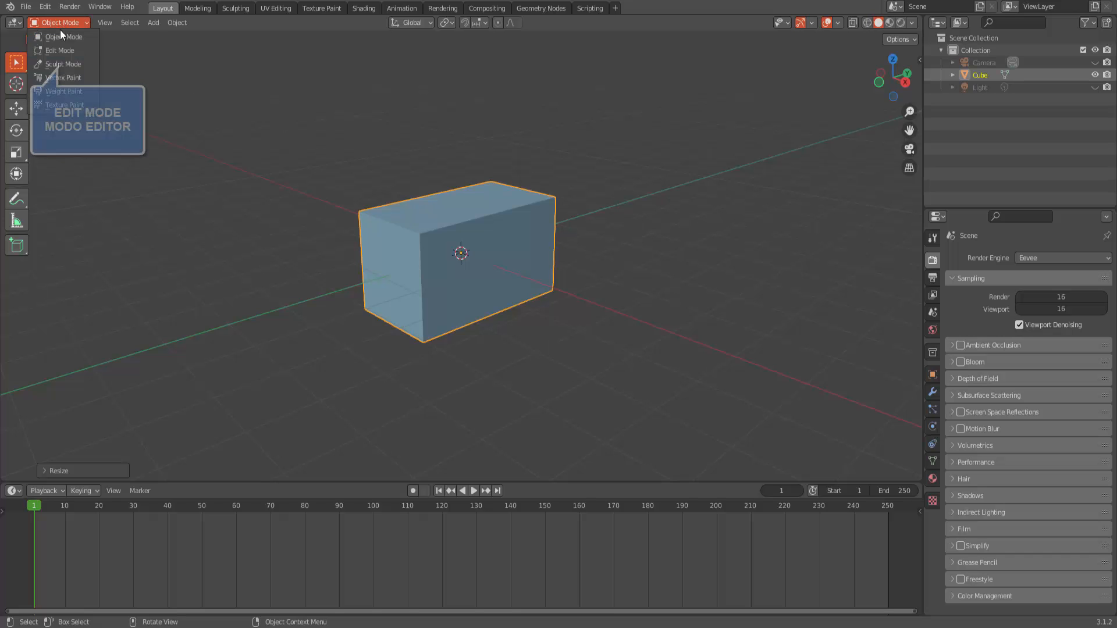
{"action": "left_click", "coordinate": [61, 48]}
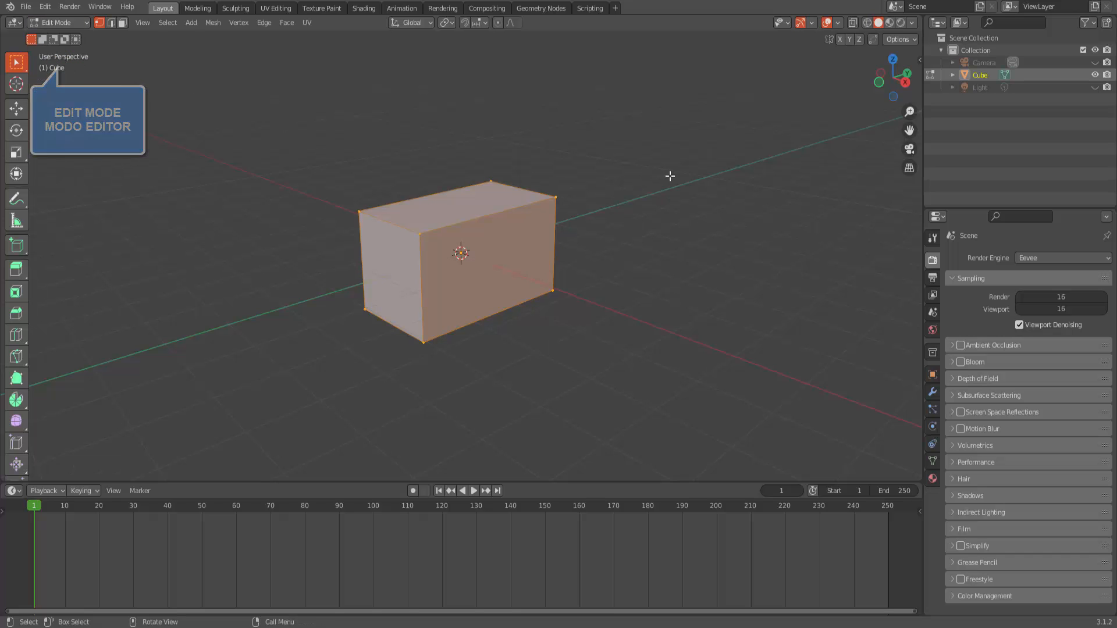
{"action": "key", "text": "ctrl+b"}
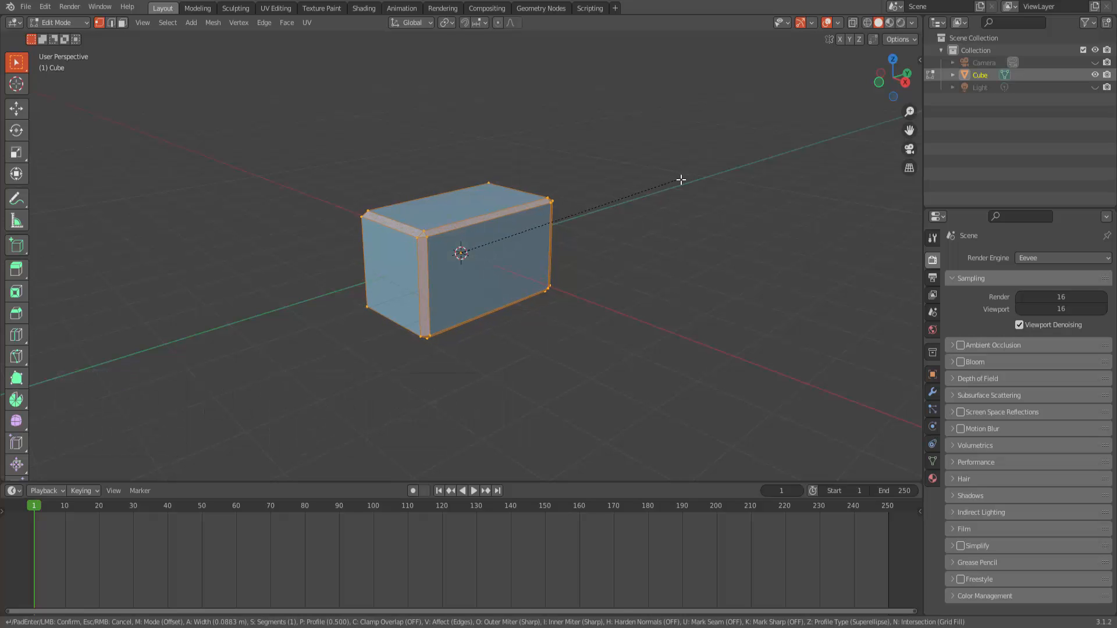
{"action": "scroll", "coordinate": [683, 180], "scroll_direction": "up", "scroll_amount": 1}
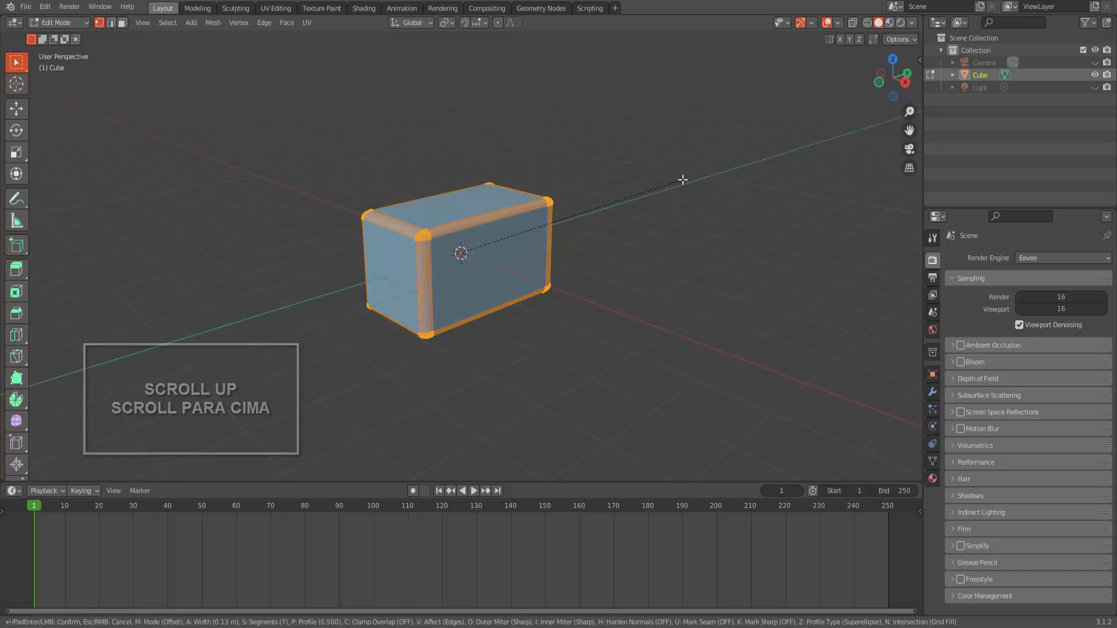
{"action": "left_click", "coordinate": [683, 180]}
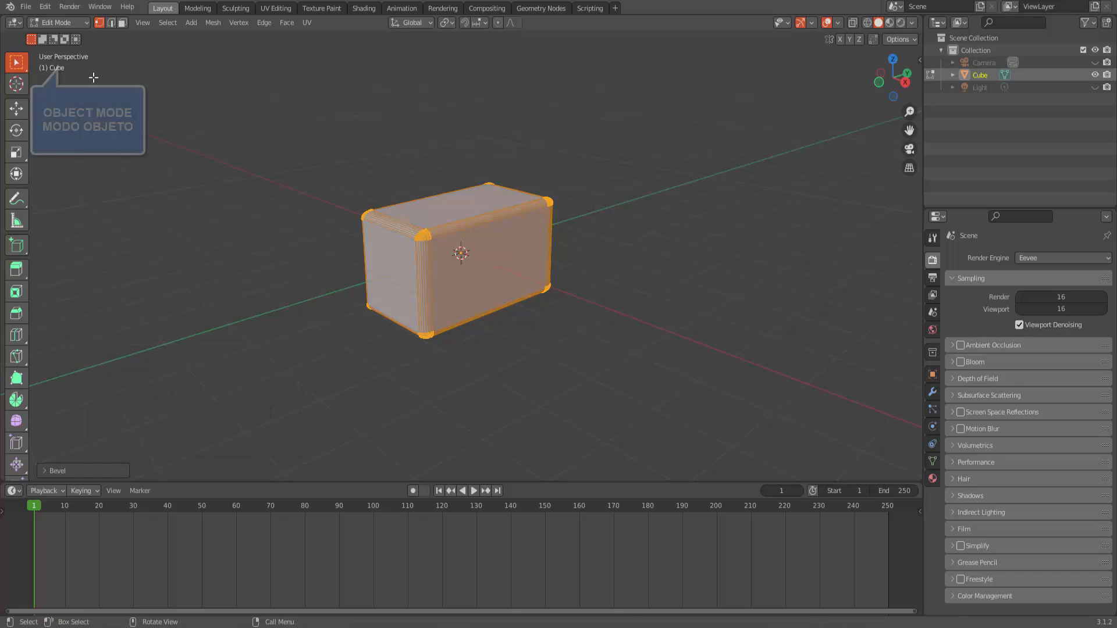
{"action": "left_click", "coordinate": [65, 22]}
{"action": "left_click", "coordinate": [65, 34]}
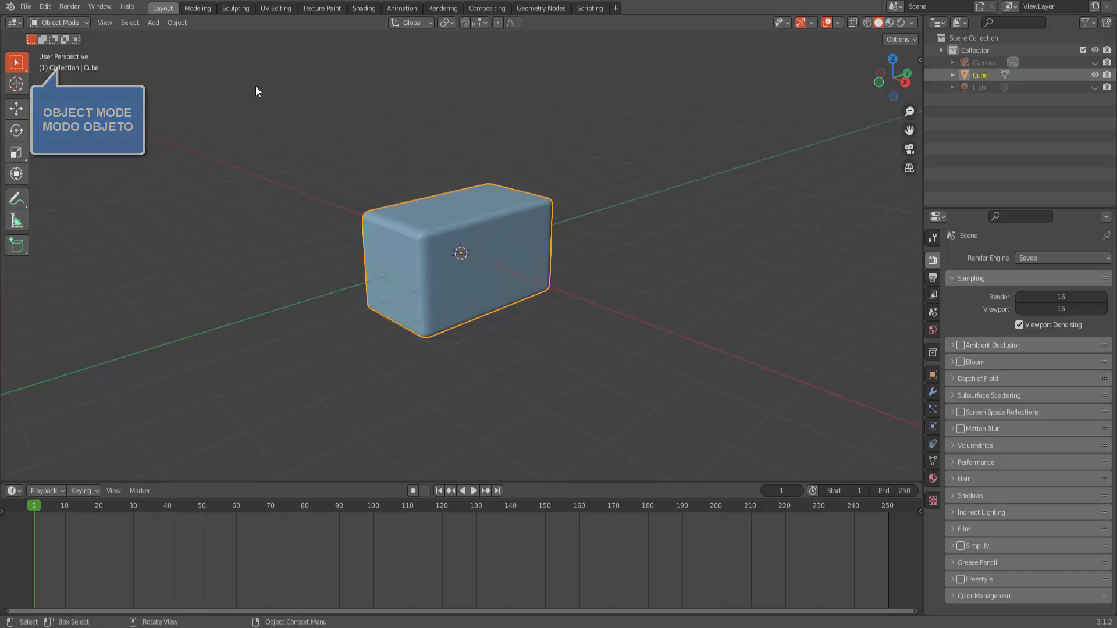
Step: Apply Shade Smooth to the rounded box
{"action": "scroll", "coordinate": [573, 204], "scroll_direction": "up", "scroll_amount": 1}
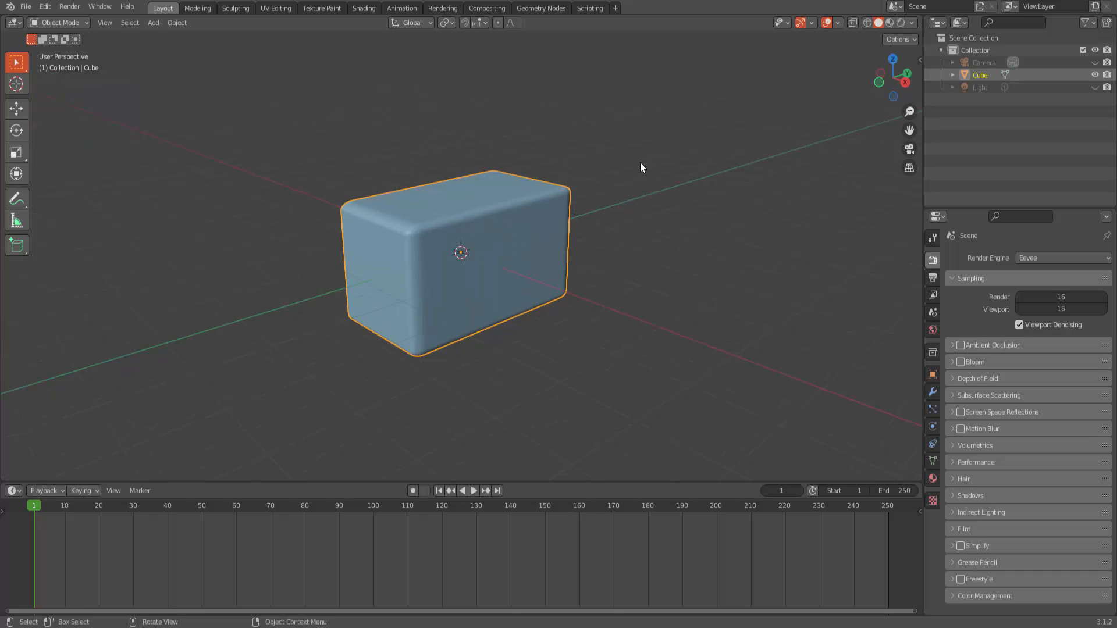
{"action": "right_click", "coordinate": [665, 99]}
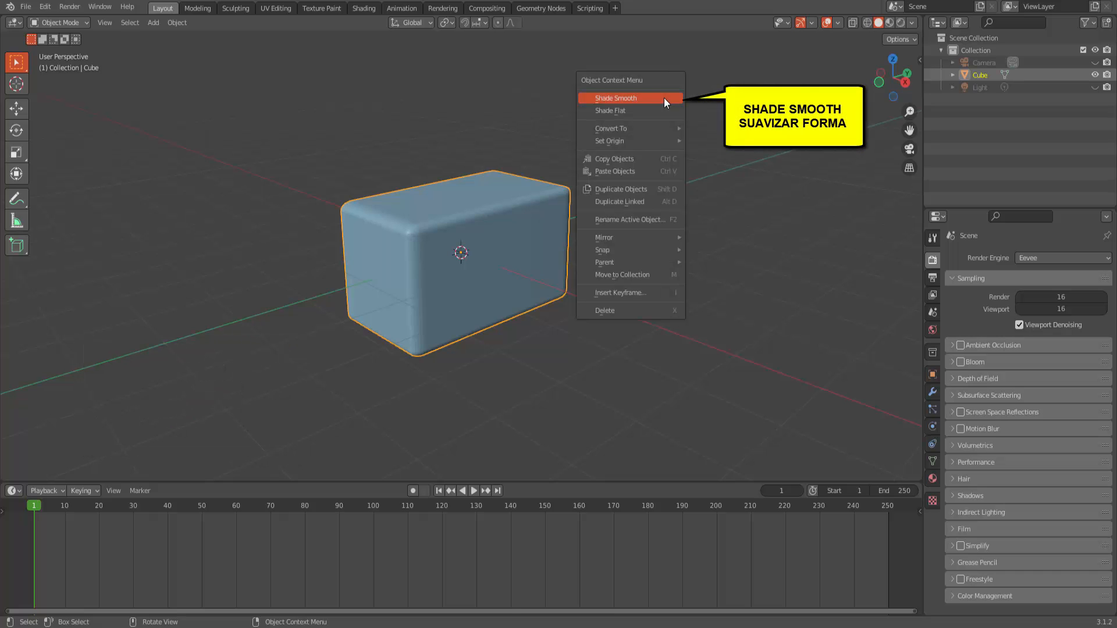
{"action": "left_click", "coordinate": [665, 97]}
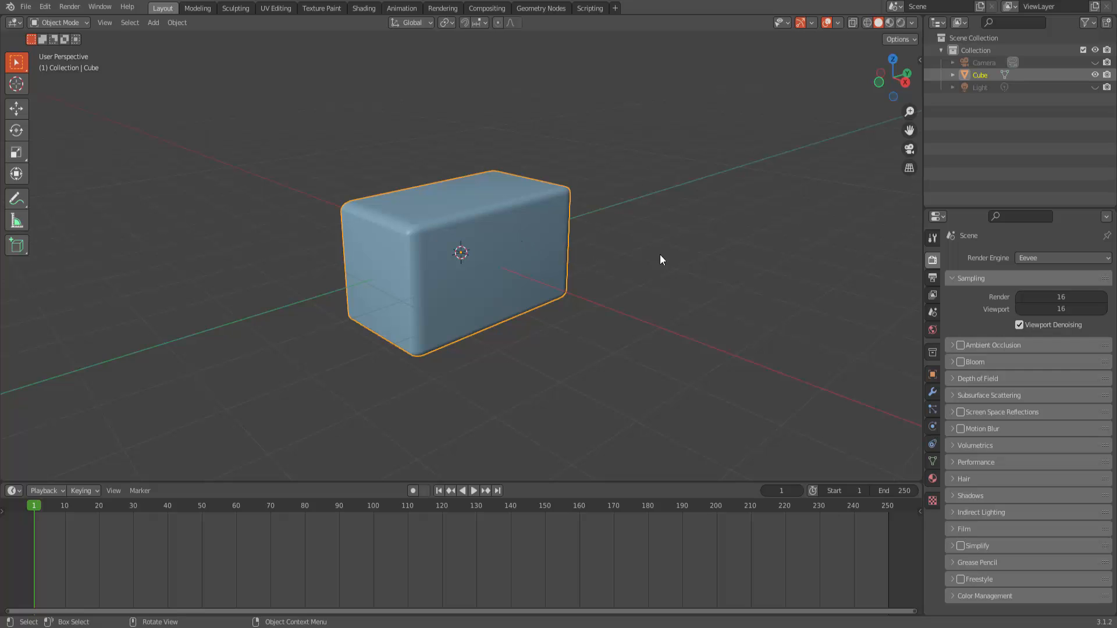
Step: Switch to the Texture Paint workspace, replacing its image editor with the Shader Editor and hiding the node sidebar
{"action": "mouse_move", "coordinate": [695, 257]}
{"action": "middle_mouse_down"}
{"action": "mouse_move", "coordinate": [694, 246]}
{"action": "mouse_move", "coordinate": [685, 252]}
{"action": "middle_mouse_up"}
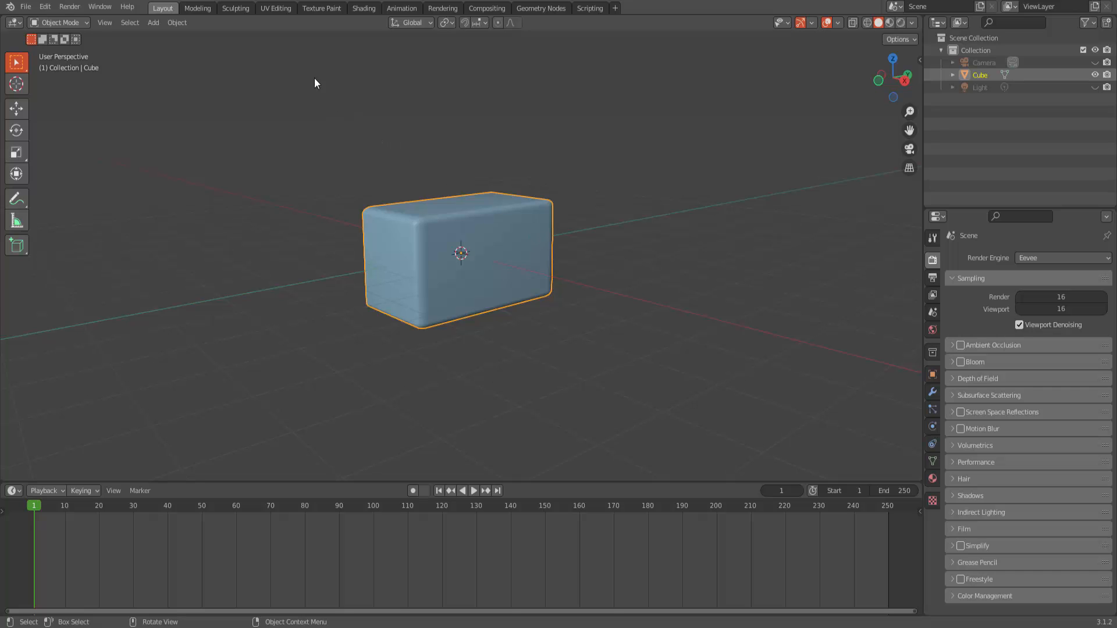
{"action": "left_click", "coordinate": [322, 8]}
{"action": "scroll", "coordinate": [788, 324], "scroll_direction": "up", "scroll_amount": 5}
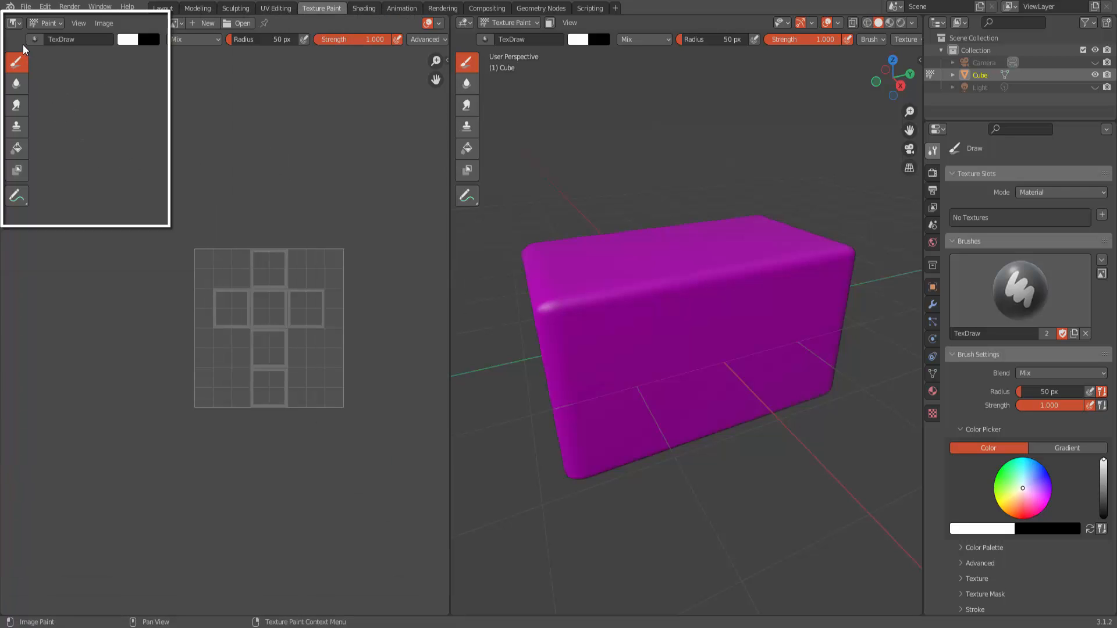
{"action": "left_click", "coordinate": [17, 24]}
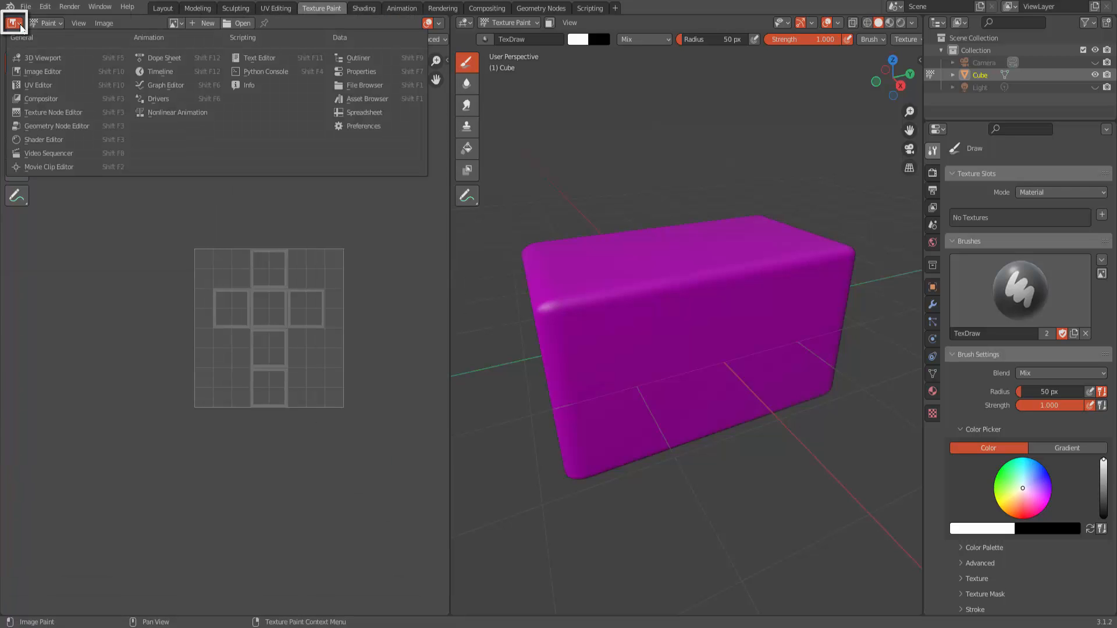
{"action": "left_click", "coordinate": [45, 139]}
{"action": "scroll", "coordinate": [134, 273], "scroll_direction": "up", "scroll_amount": 1}
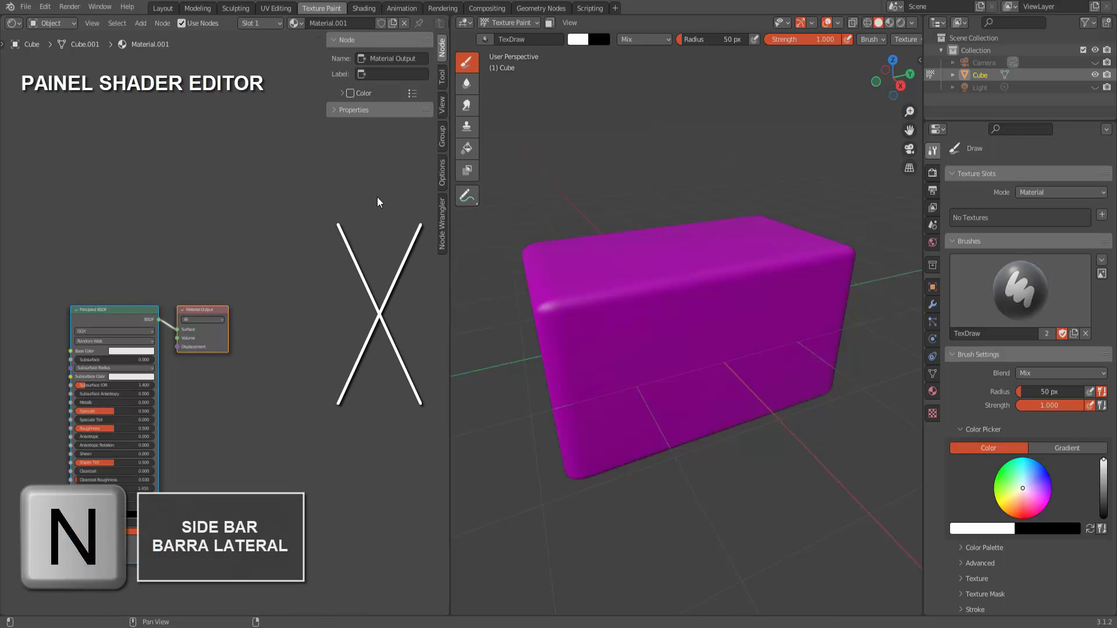
{"action": "key", "text": "n"}
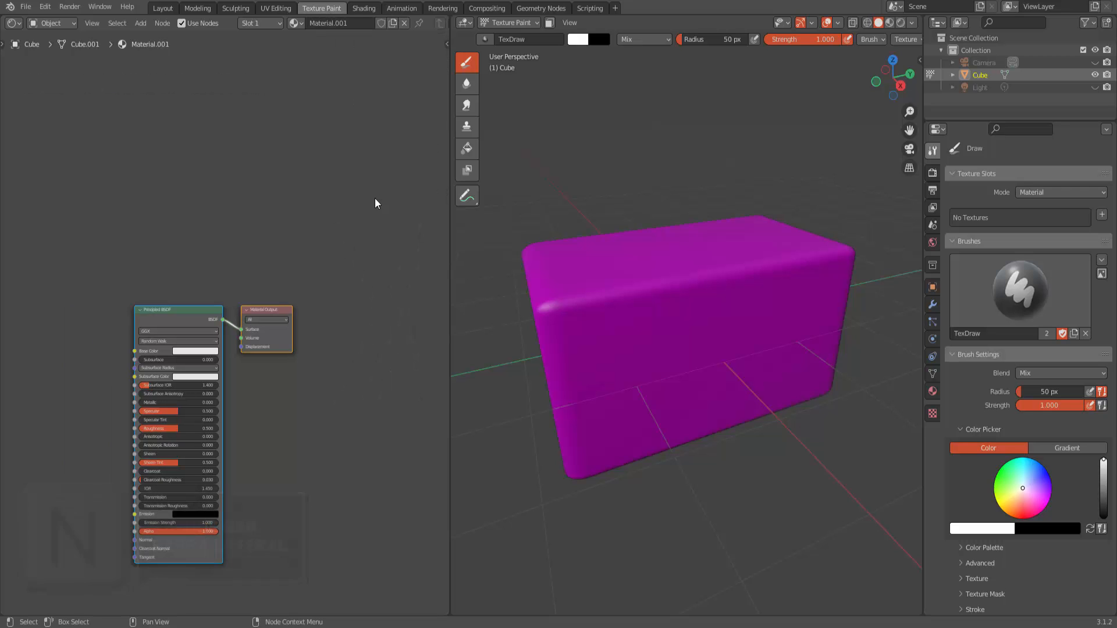
Step: Add a Base Color texture paint slot of 1024 × 1024 px to the box's material, filled with black
{"action": "left_click_drag", "start_coordinate": [183, 313], "coordinate": [281, 174]}
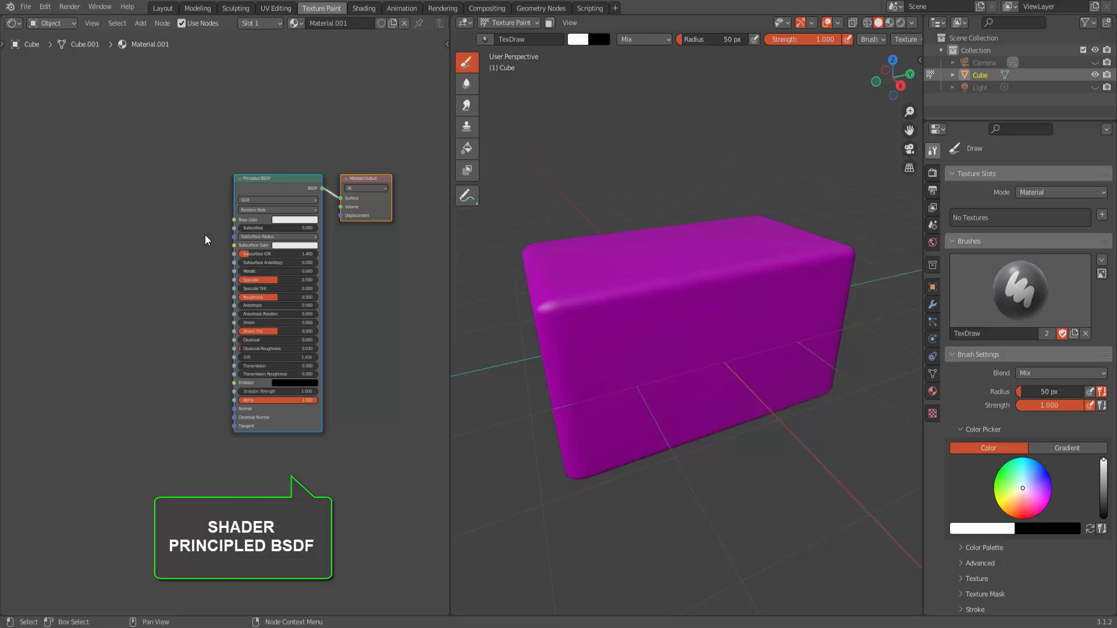
{"action": "scroll", "coordinate": [169, 284], "scroll_direction": "up", "scroll_amount": 1}
{"action": "scroll", "coordinate": [169, 284], "scroll_direction": "up", "scroll_amount": 1}
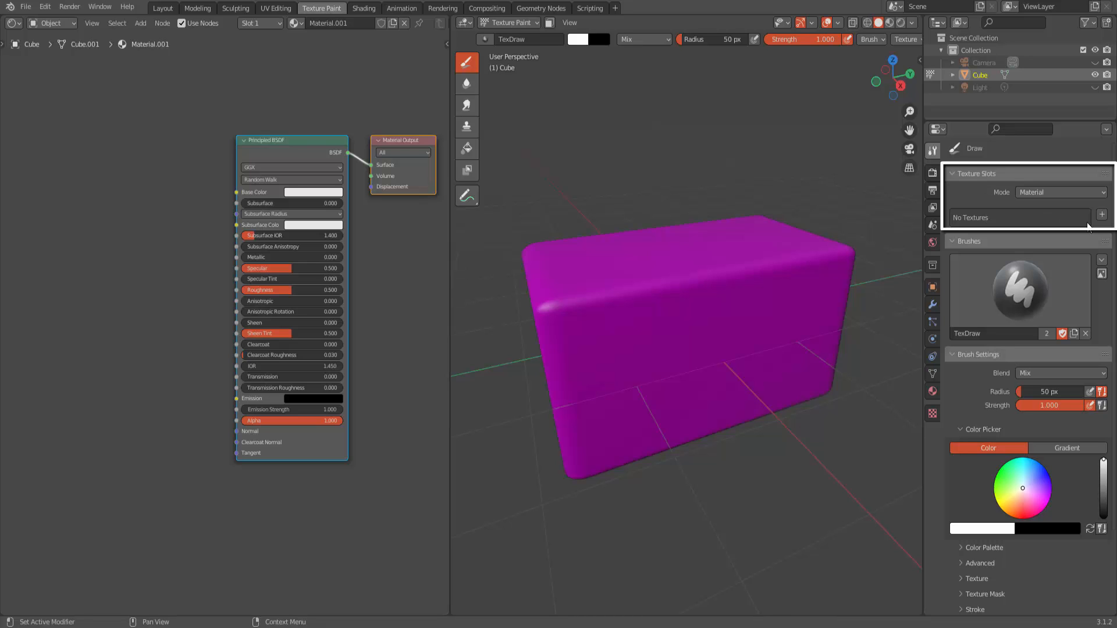
{"action": "left_click", "coordinate": [1103, 217]}
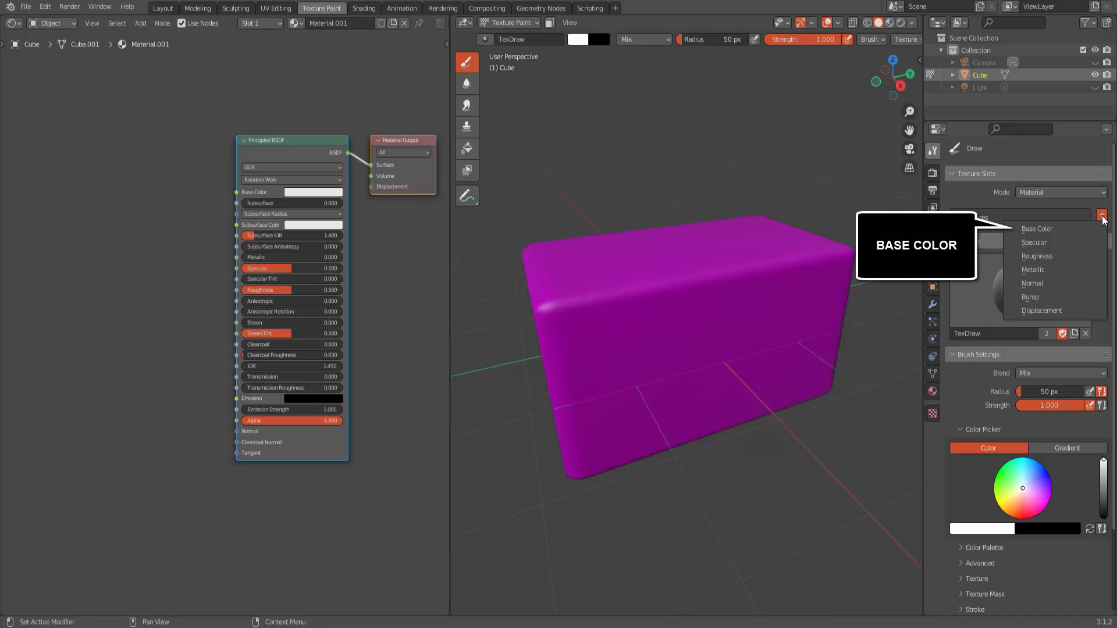
{"action": "left_click", "coordinate": [1068, 229]}
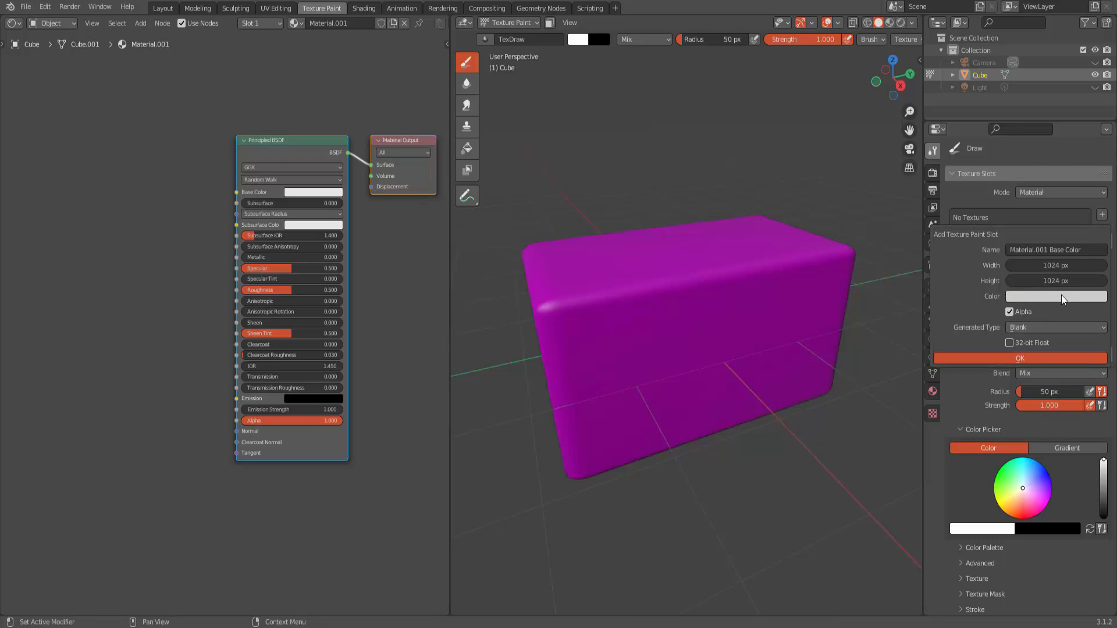
{"action": "left_click", "coordinate": [1058, 298]}
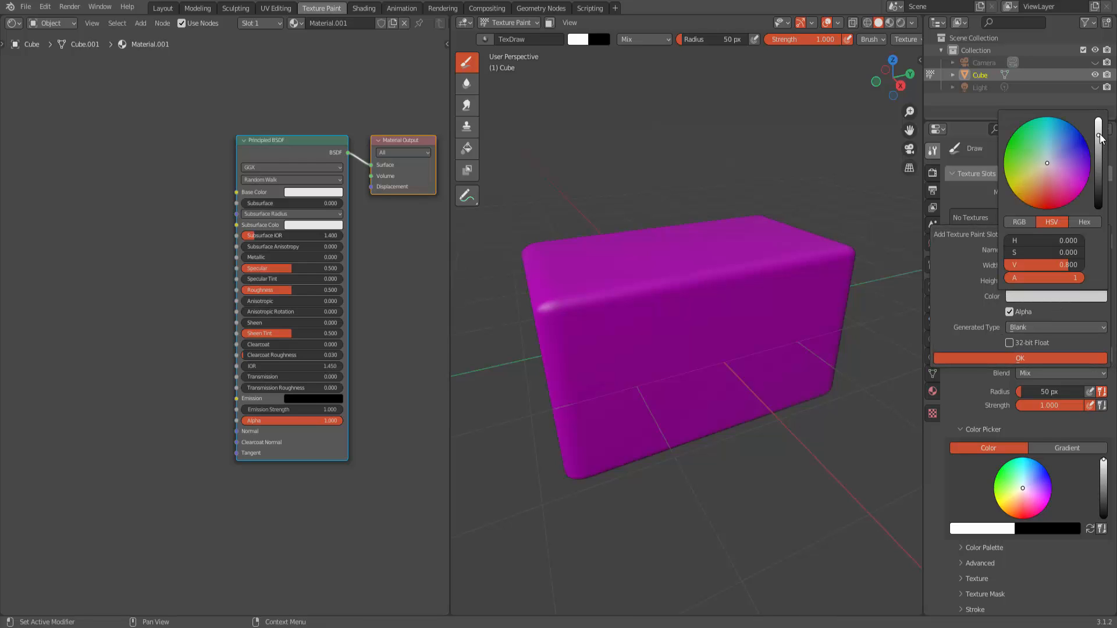
{"action": "left_click_drag", "start_coordinate": [1101, 138], "coordinate": [1100, 211]}
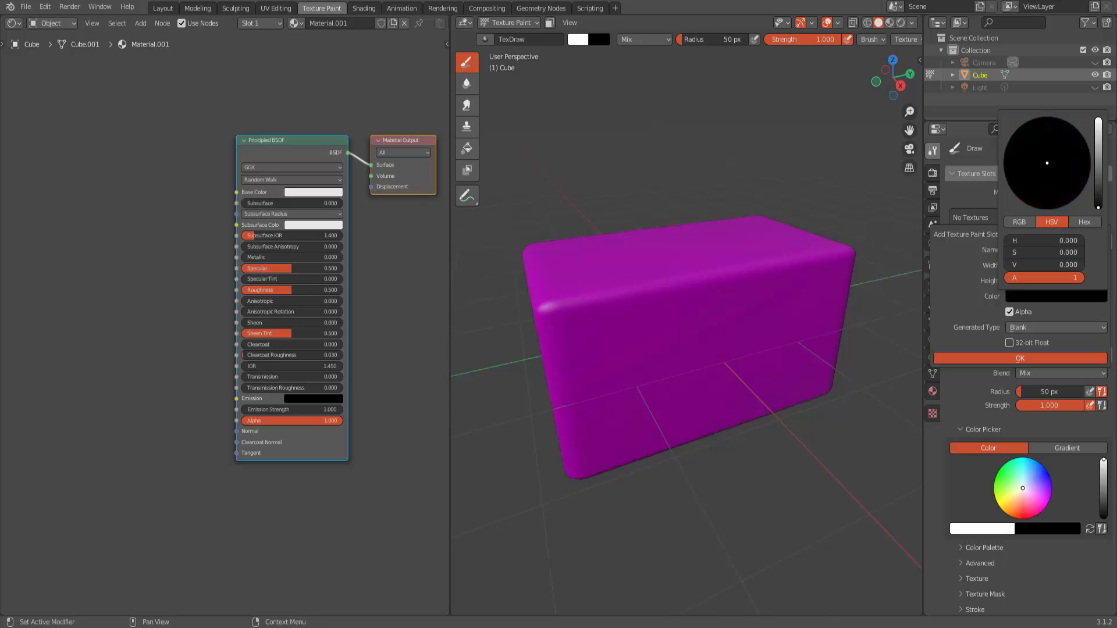
{"action": "left_click", "coordinate": [1019, 359]}
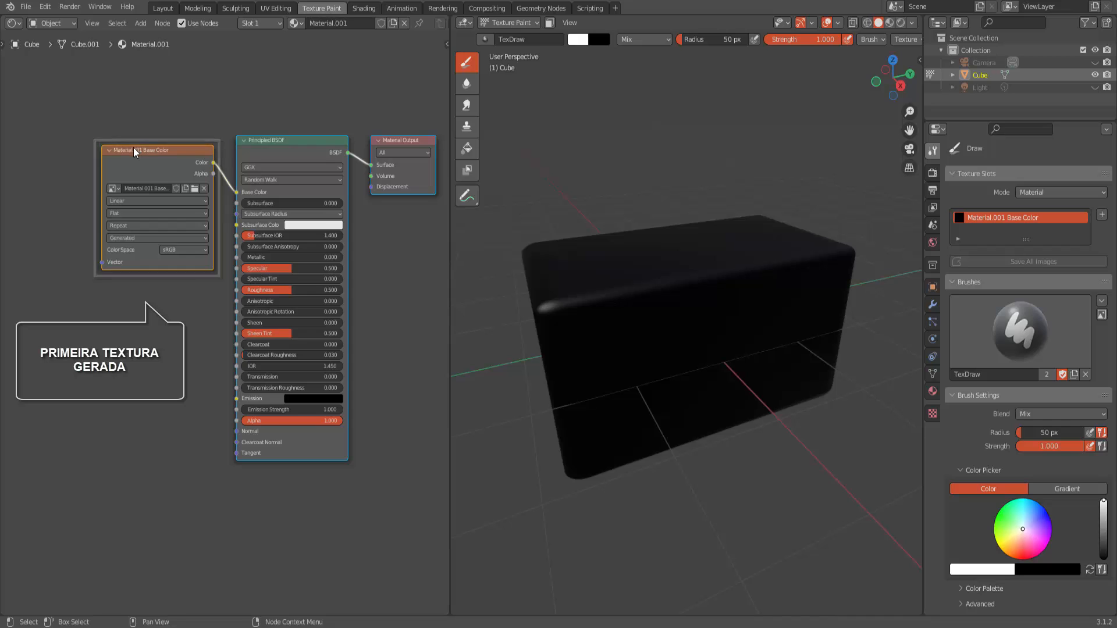
Step: Insert a MixRGB node between the Base Color texture and the Principled BSDF, and set its blend mode to Add
{"action": "middle_click_drag", "start_coordinate": [135, 152], "coordinate": [126, 161]}
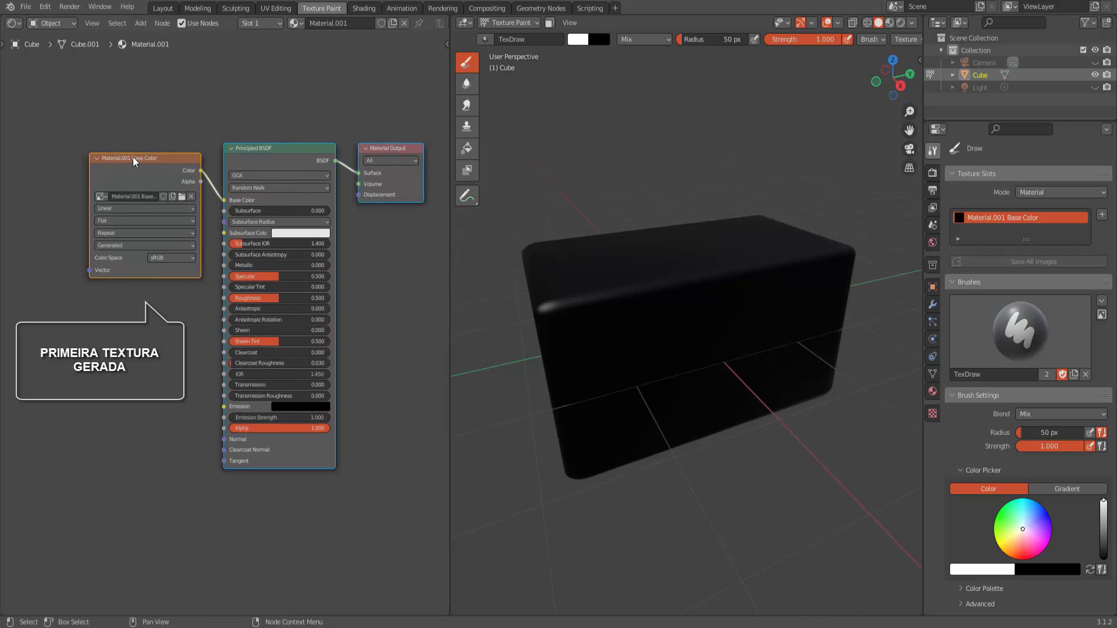
{"action": "left_click_drag", "start_coordinate": [134, 158], "coordinate": [56, 160]}
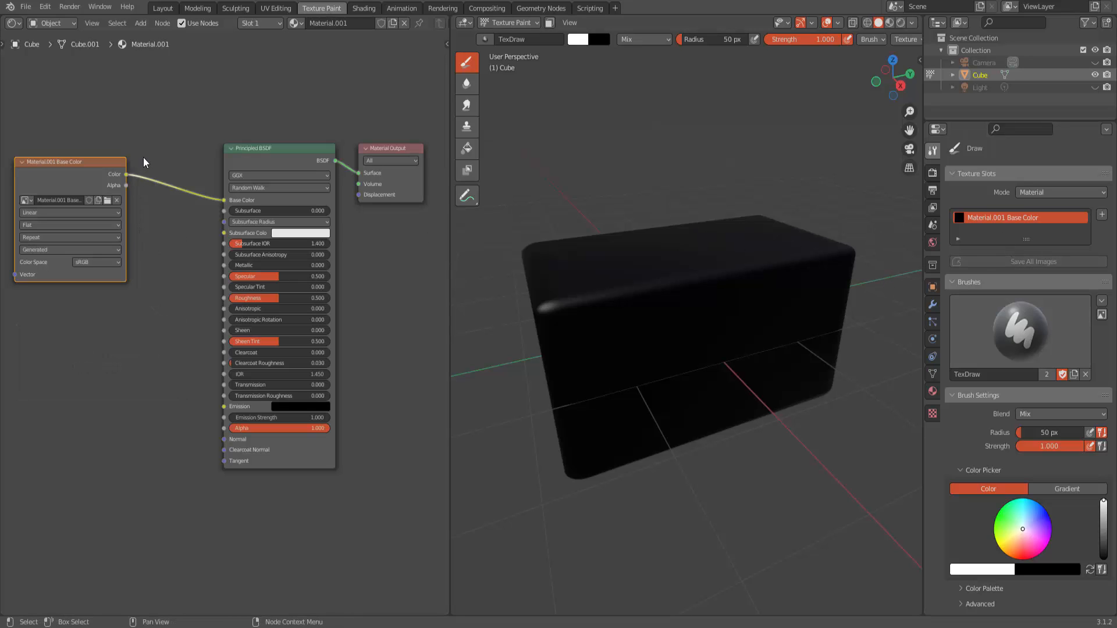
{"action": "left_click", "coordinate": [141, 24]}
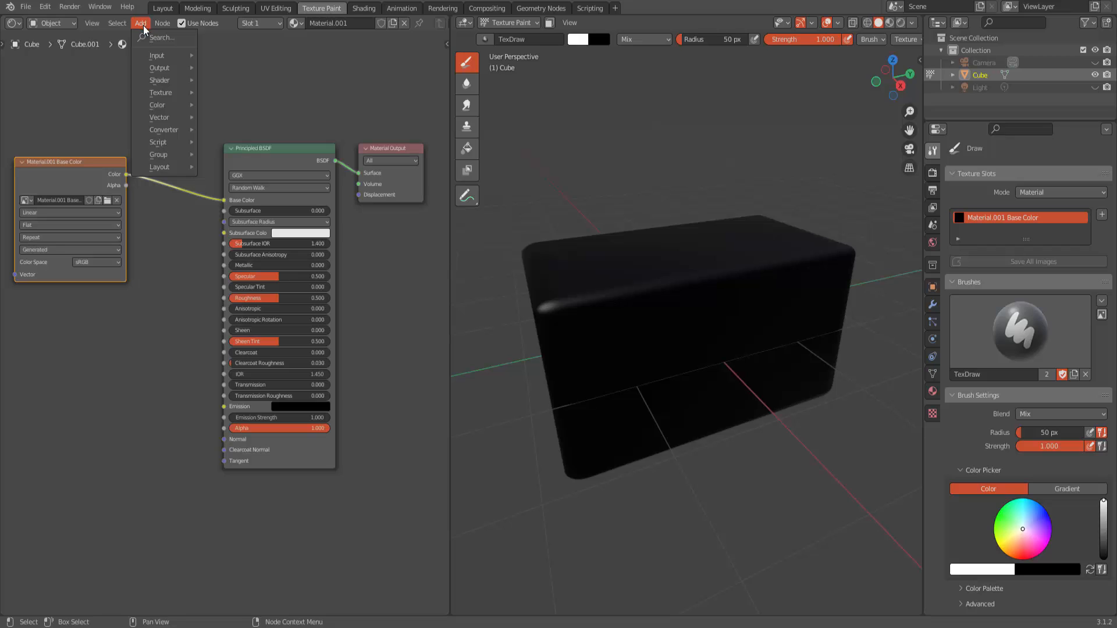
{"action": "mouse_move", "coordinate": [169, 130]}
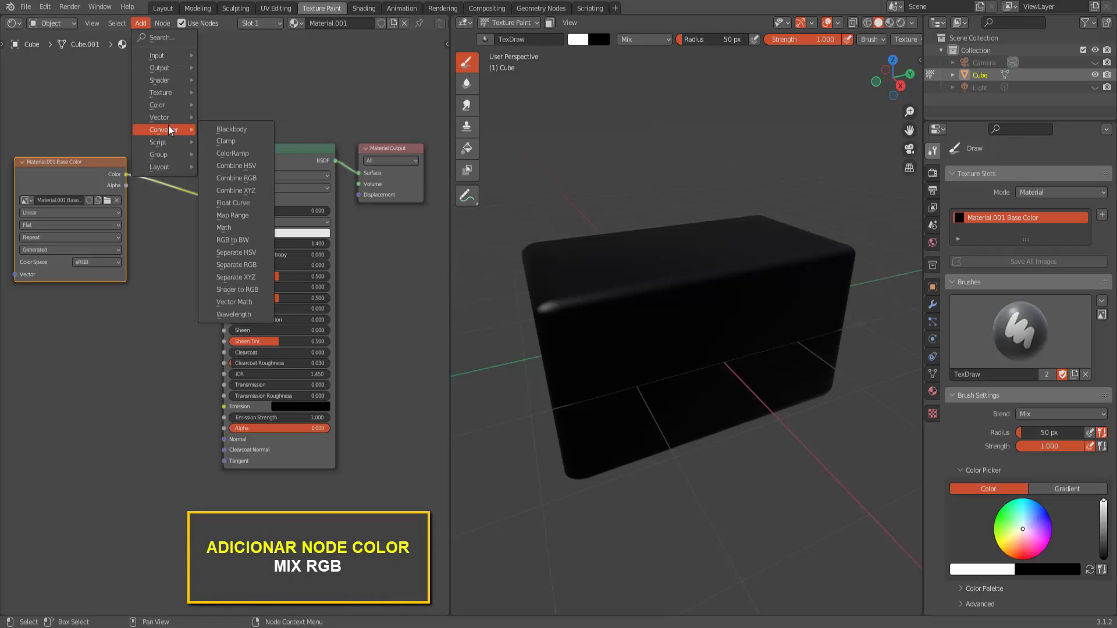
{"action": "mouse_move", "coordinate": [165, 104]}
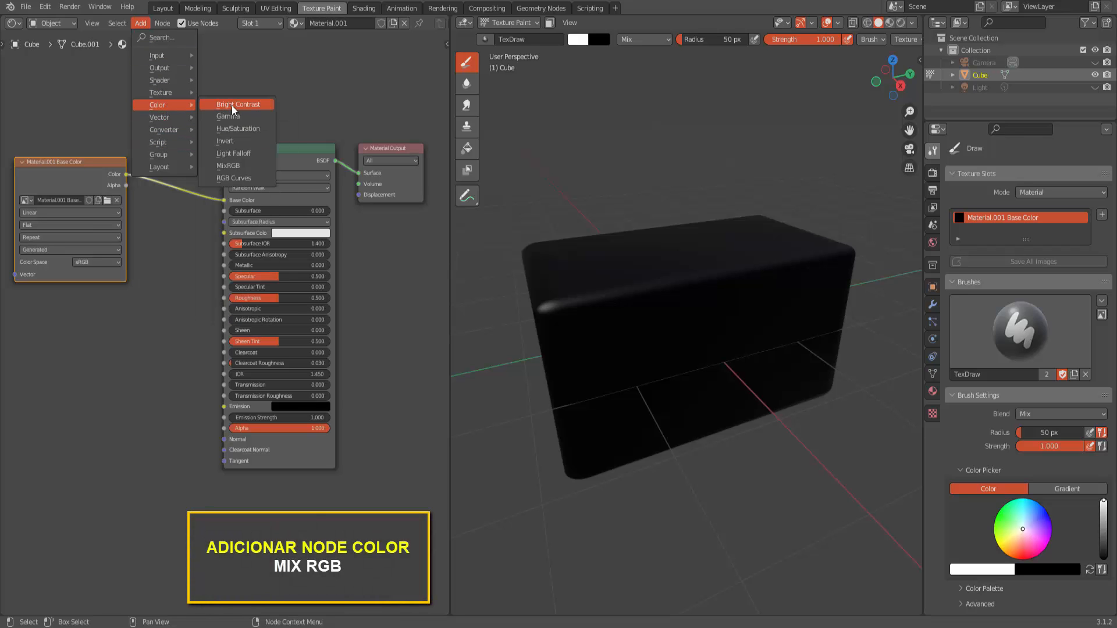
{"action": "left_click", "coordinate": [231, 166]}
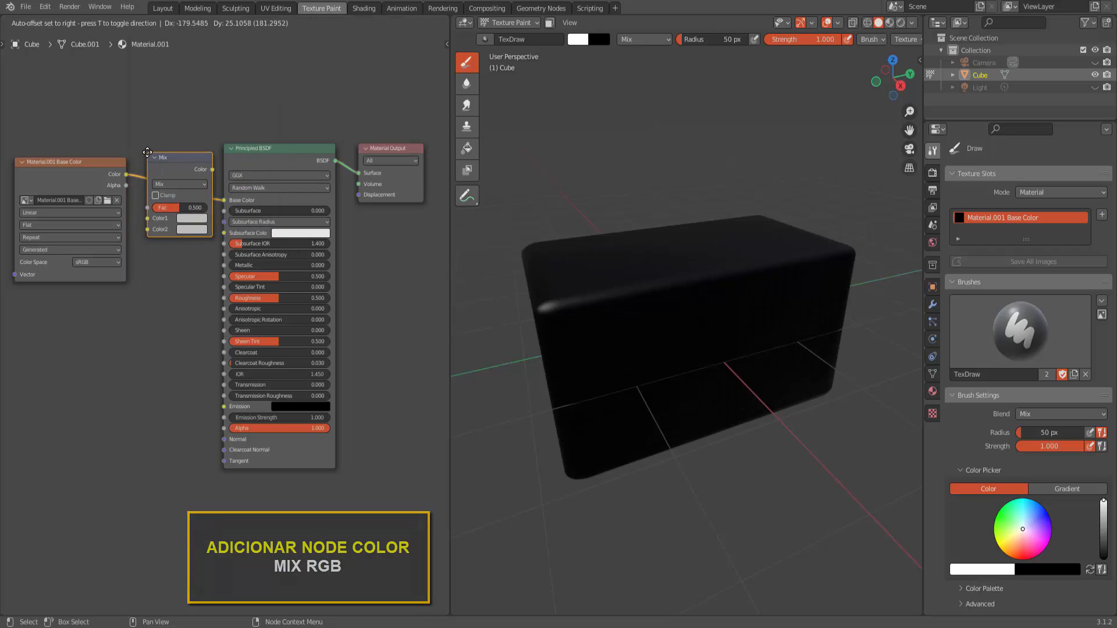
{"action": "left_click", "coordinate": [164, 153]}
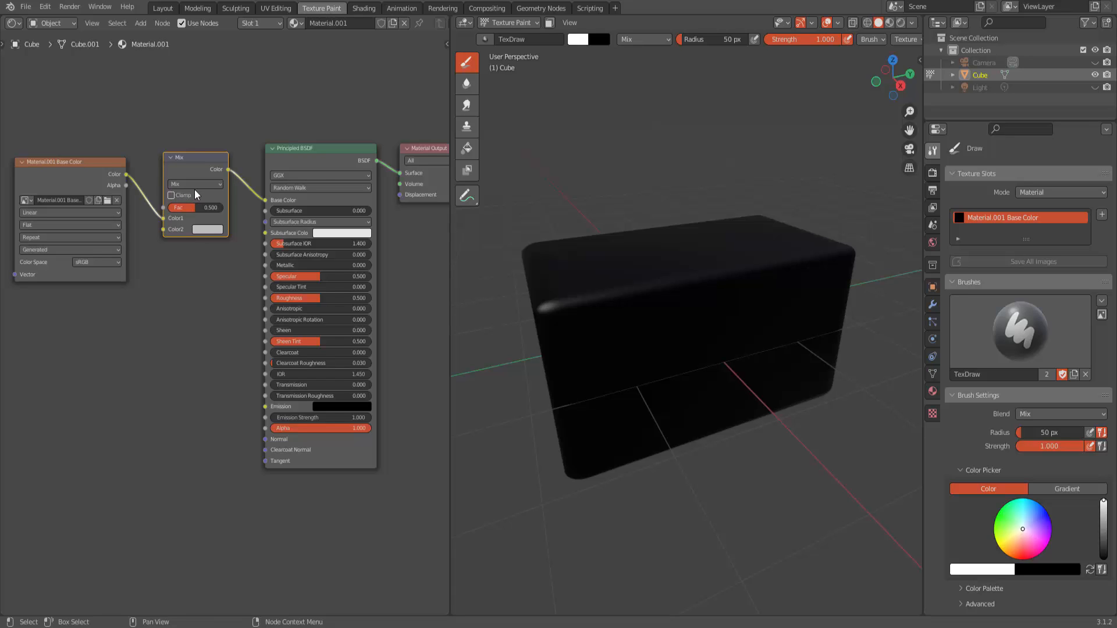
{"action": "left_click", "coordinate": [197, 183]}
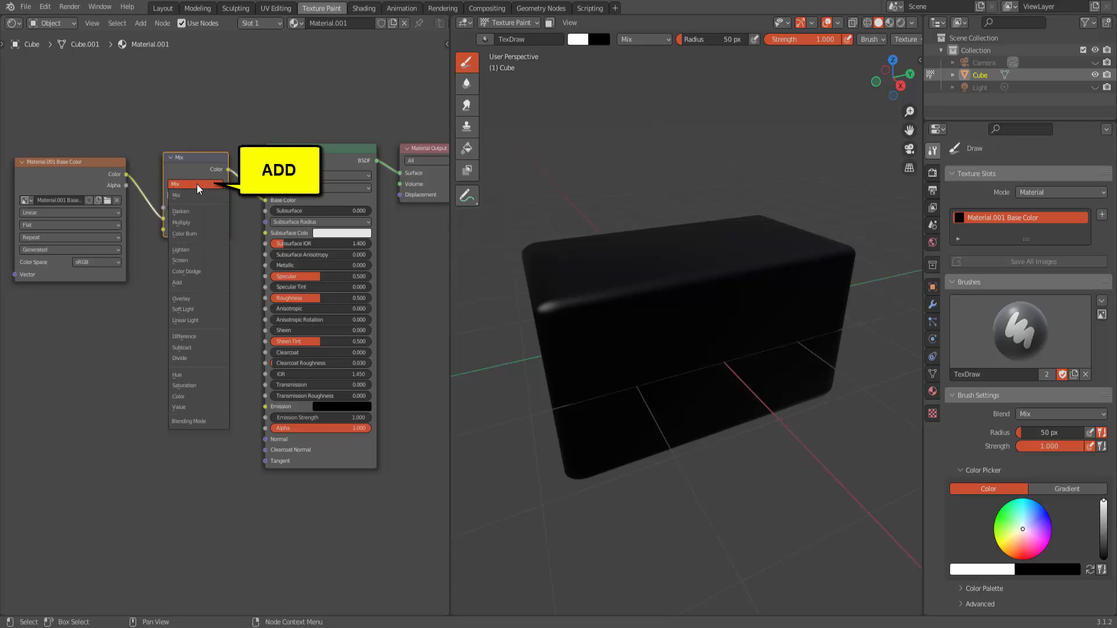
{"action": "left_click", "coordinate": [186, 281]}
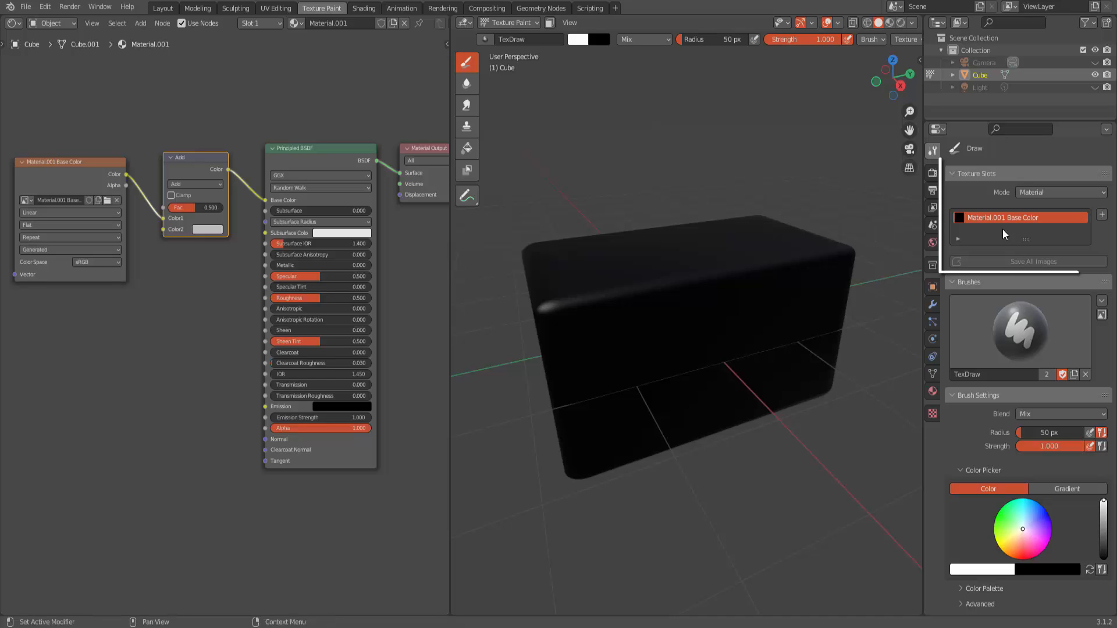
Step: Add a second Base Color texture paint slot of 1024 × 1024 px, filled with blue (H 0.661, S 0.929, V 0.800)
{"action": "left_click", "coordinate": [1101, 215]}
{"action": "left_click", "coordinate": [1060, 228]}
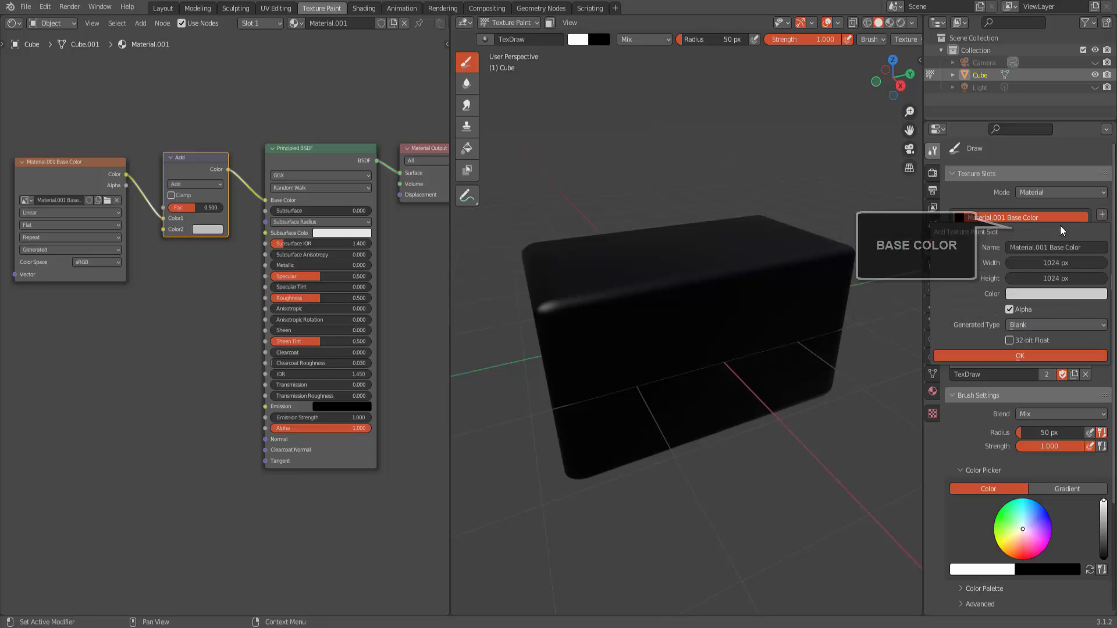
{"action": "left_click", "coordinate": [1048, 295]}
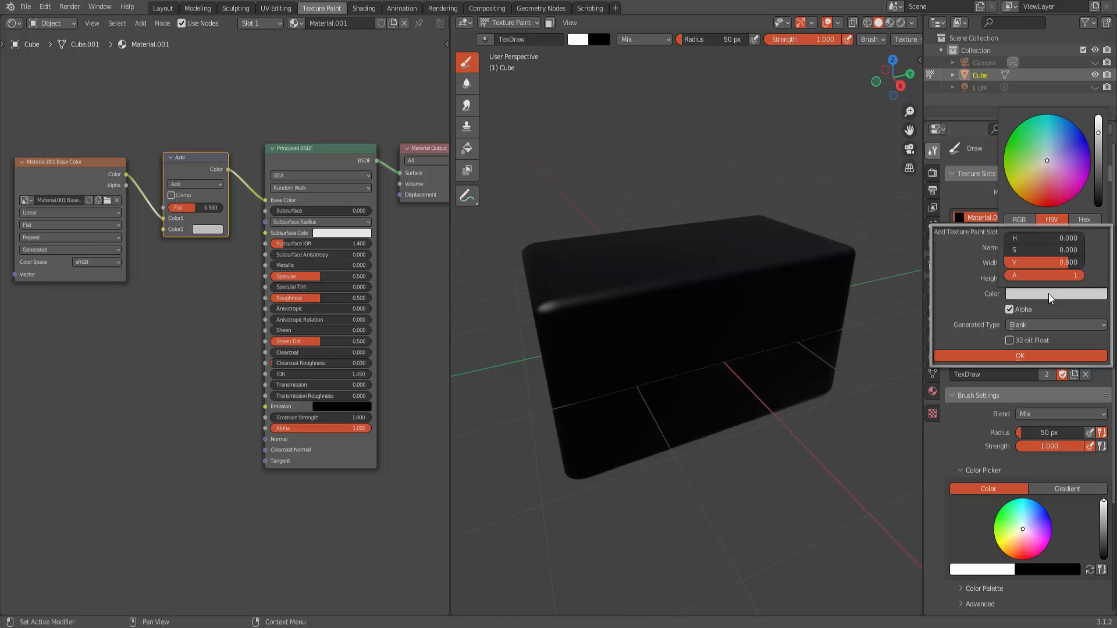
{"action": "left_click", "coordinate": [1082, 139]}
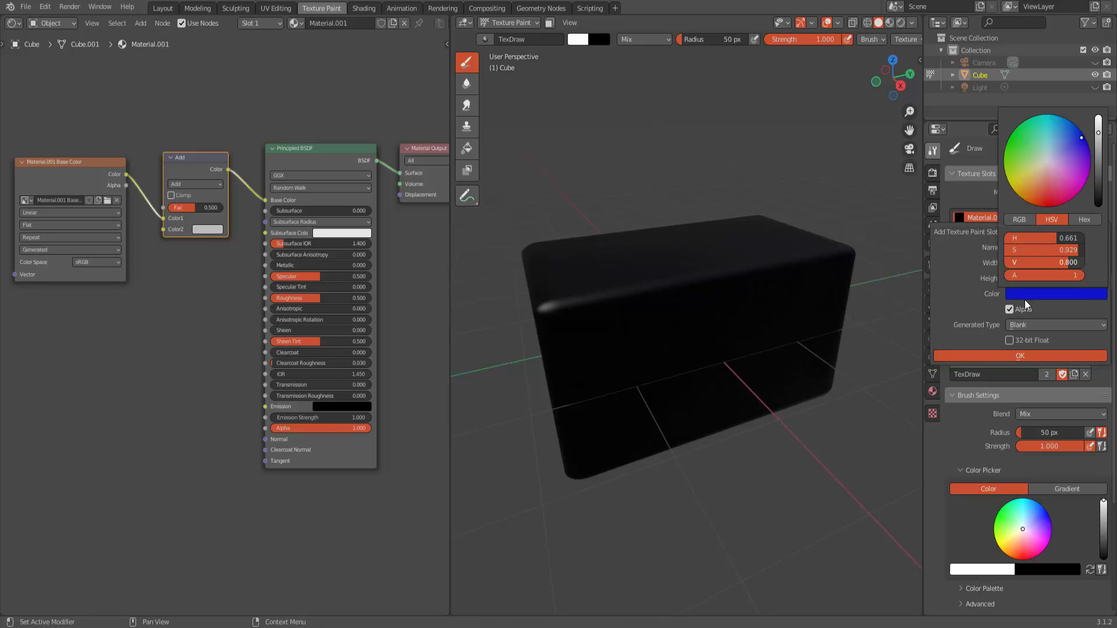
{"action": "left_click", "coordinate": [1013, 356]}
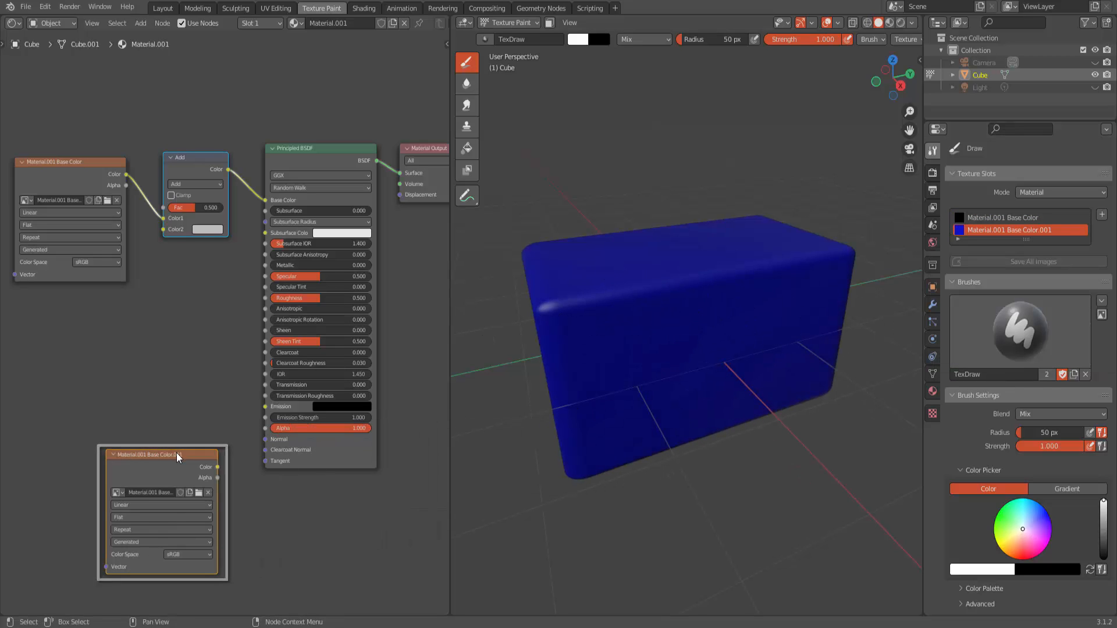
Step: Place the blue texture node below the first texture node and connect its Color output to the Add node's Color2 input
{"action": "left_click_drag", "start_coordinate": [176, 454], "coordinate": [86, 294]}
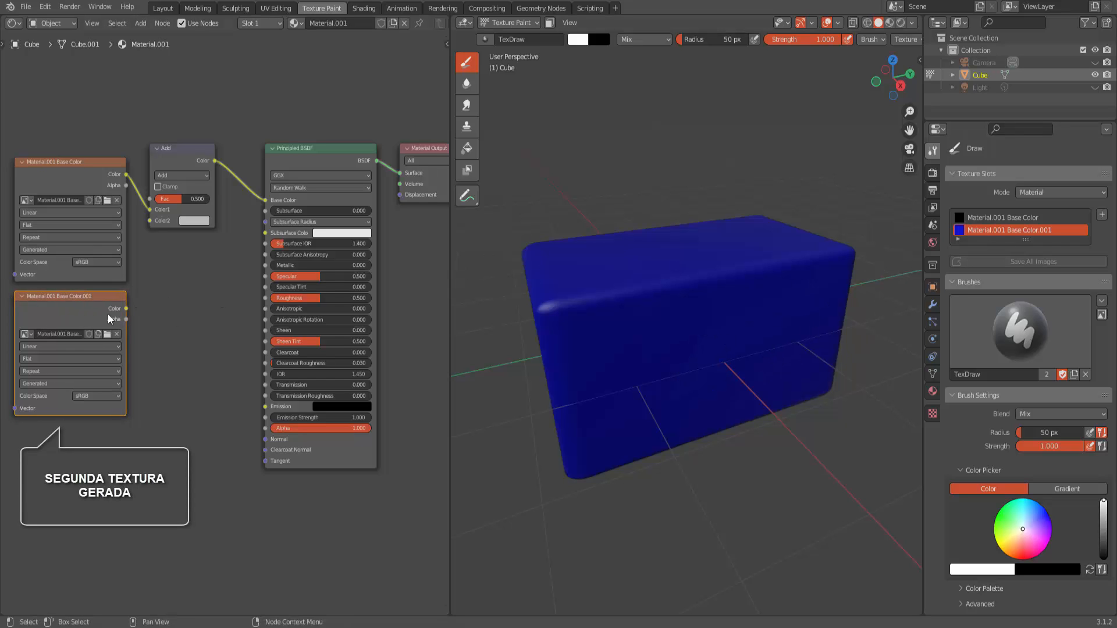
{"action": "left_click_drag", "start_coordinate": [126, 308], "coordinate": [149, 223]}
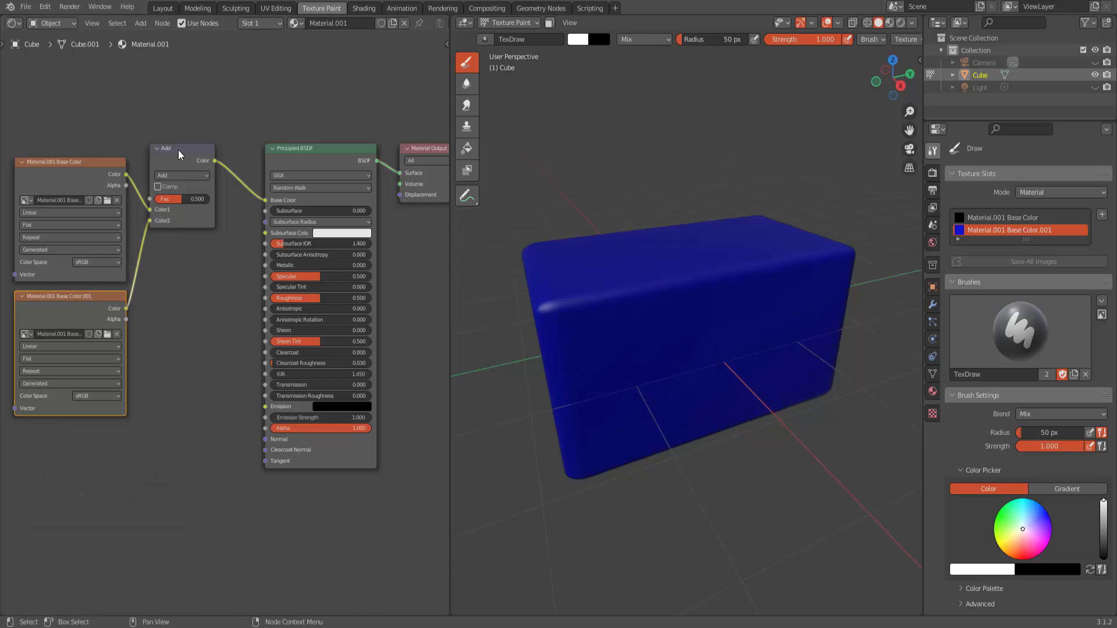
Step: Widen the gap between the Principled BSDF and the group formed by both texture nodes and the Add node
{"action": "left_click_drag", "start_coordinate": [330, 145], "coordinate": [333, 142]}
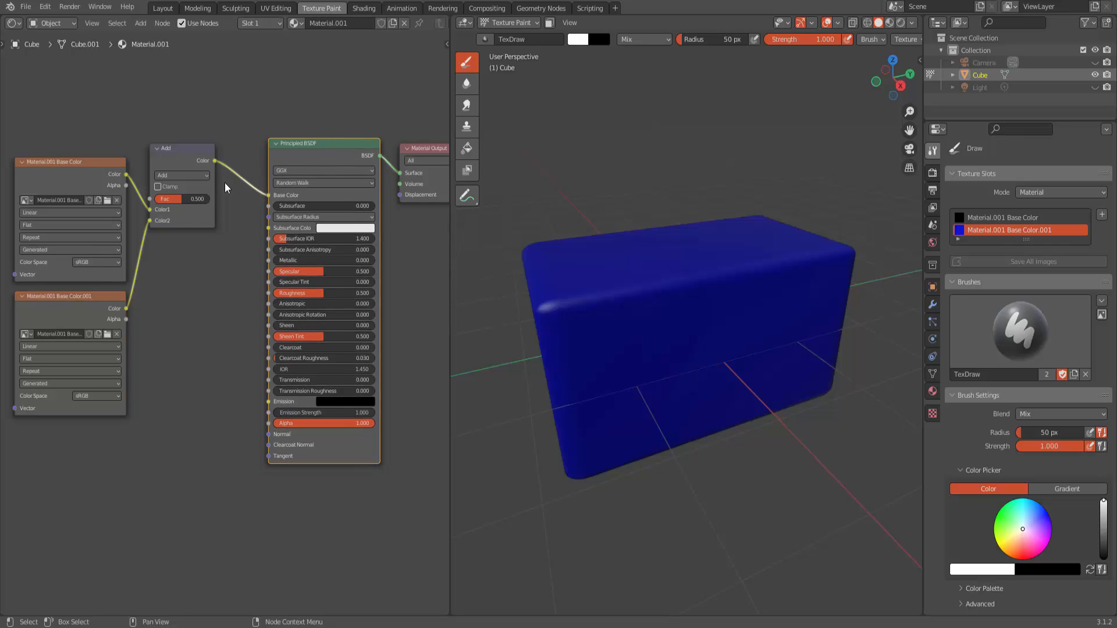
{"action": "left_click_drag", "start_coordinate": [41, 135], "coordinate": [199, 357]}
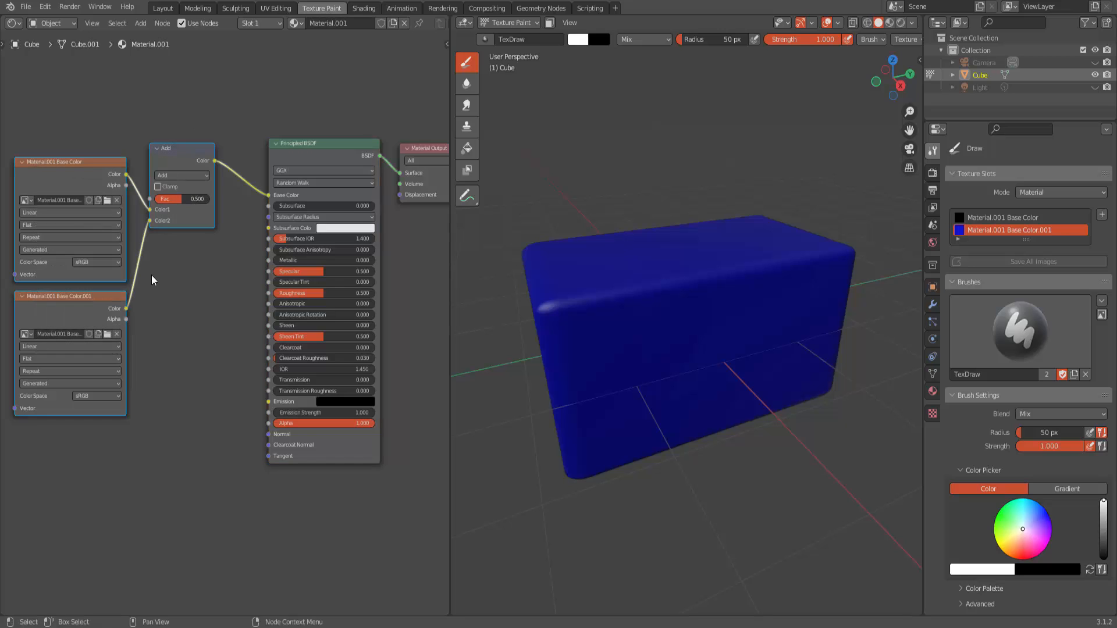
{"action": "scroll", "coordinate": [115, 204], "scroll_direction": "down", "scroll_amount": 4}
{"action": "left_click_drag", "start_coordinate": [116, 205], "coordinate": [54, 215]}
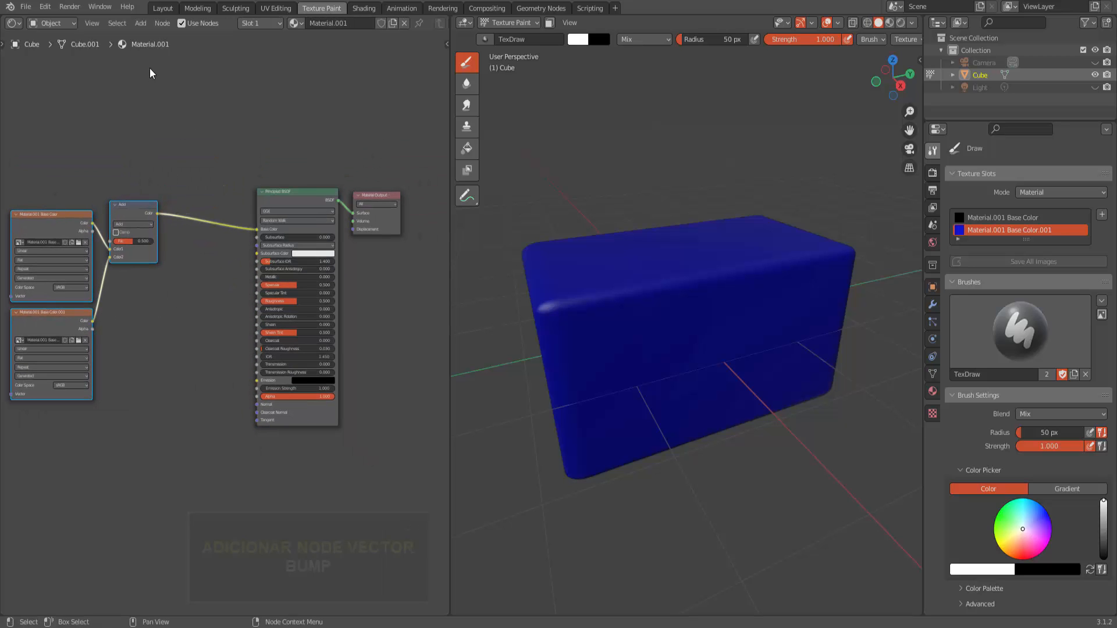
Step: Add a Bump vector node and place it unlinked between the Add node and the Principled BSDF
{"action": "left_click", "coordinate": [140, 23]}
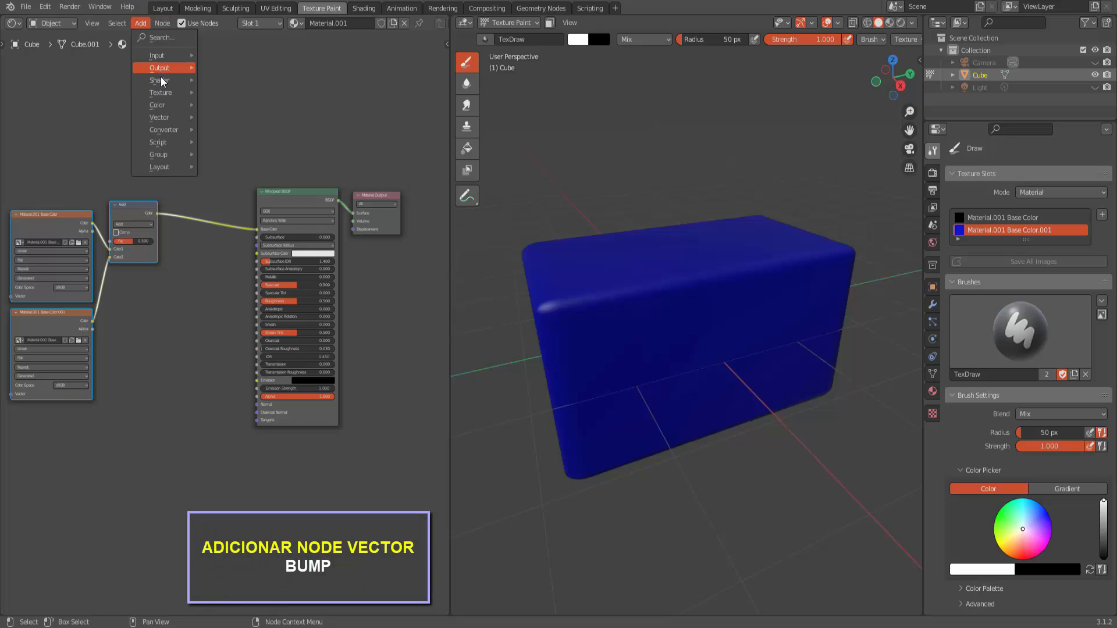
{"action": "mouse_move", "coordinate": [160, 85]}
{"action": "mouse_move", "coordinate": [167, 117]}
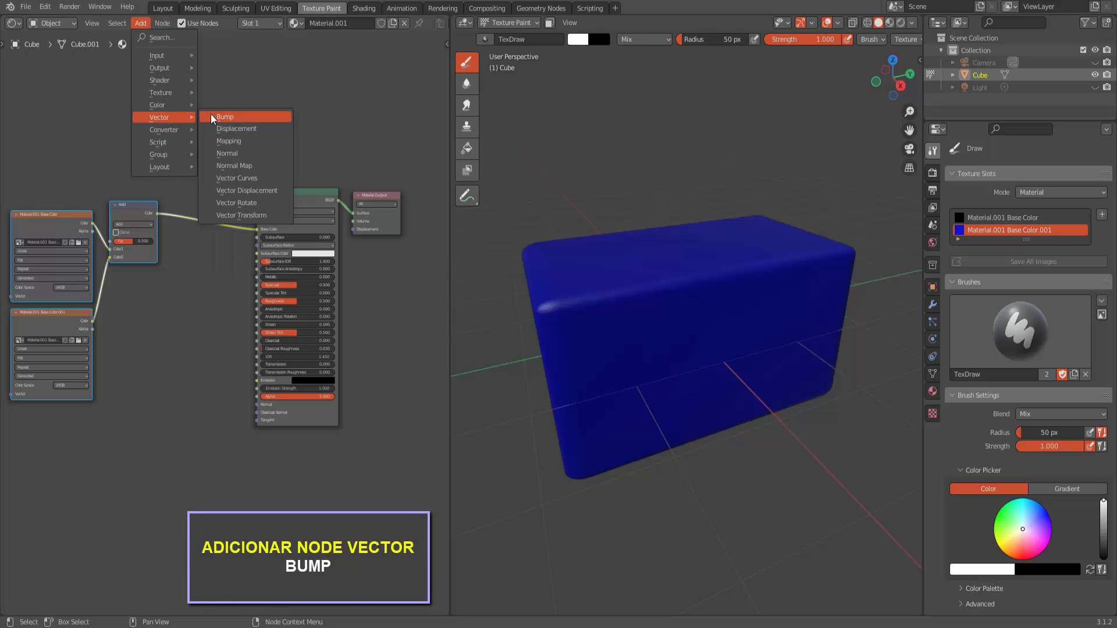
{"action": "left_click", "coordinate": [235, 118]}
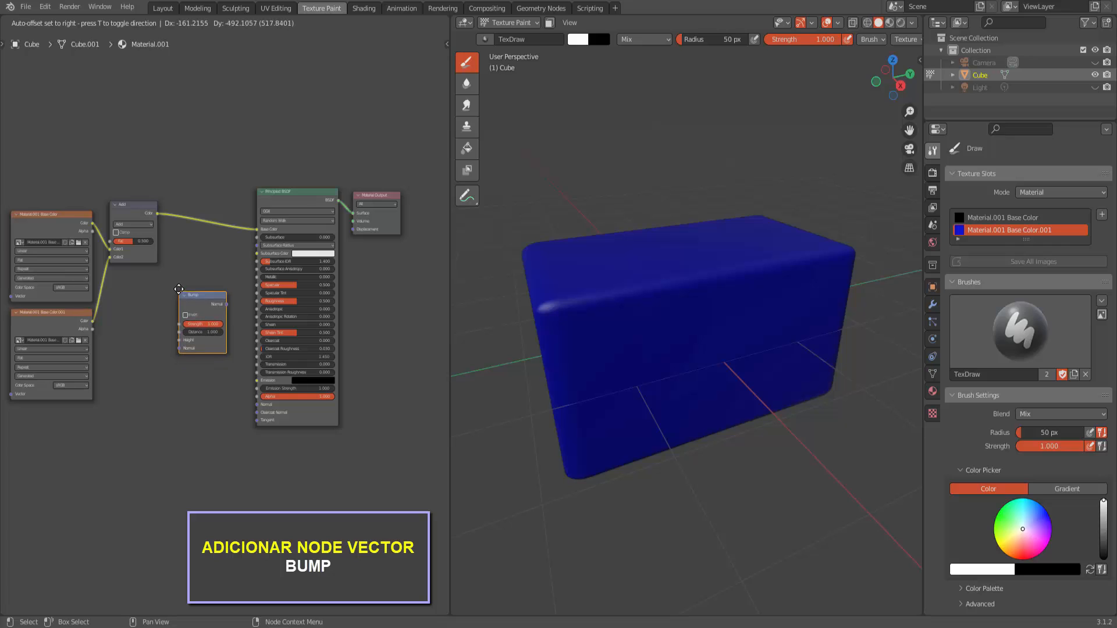
{"action": "left_click", "coordinate": [176, 291]}
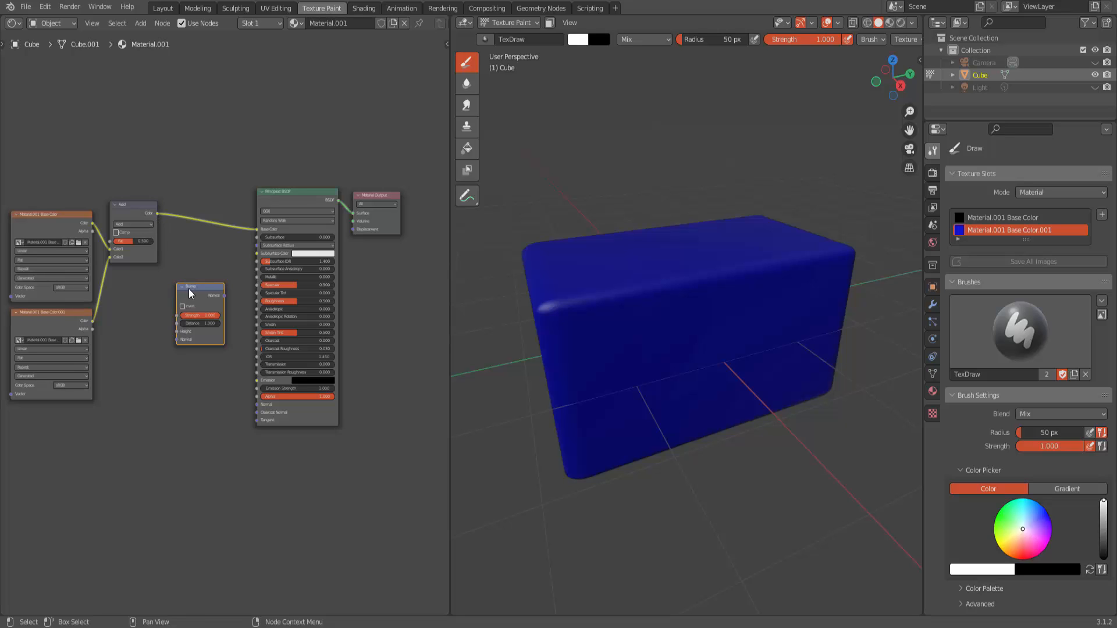
{"action": "left_click_drag", "start_coordinate": [191, 293], "coordinate": [197, 252]}
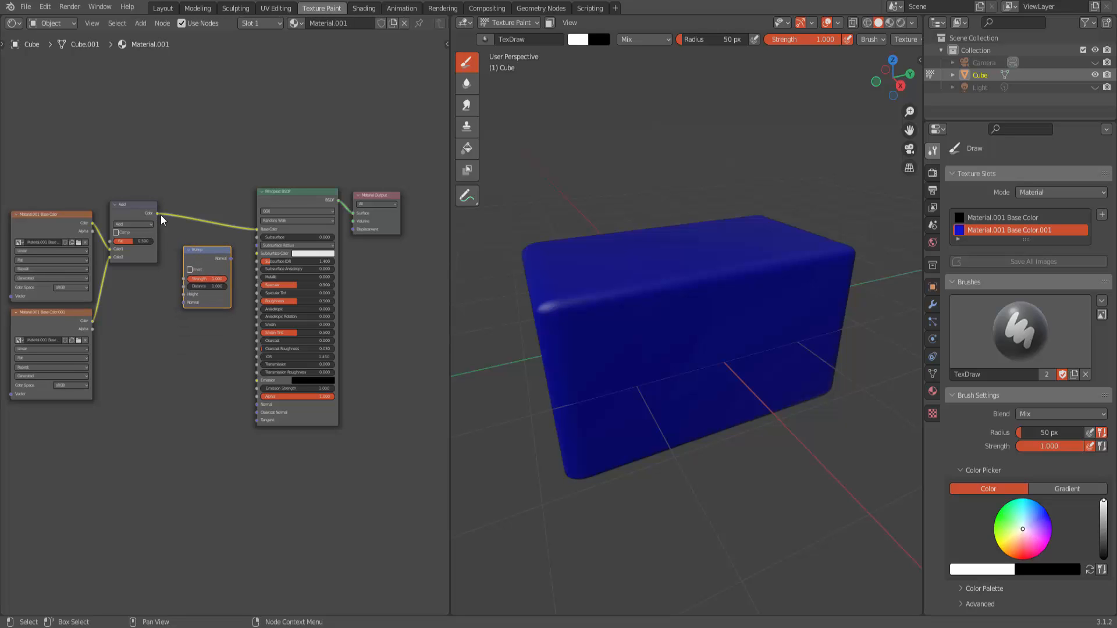
Step: Connect the Add node's Color to the Bump node's Height, and the Bump node's Normal output to the Principled BSDF's Normal input
{"action": "left_click_drag", "start_coordinate": [158, 216], "coordinate": [160, 227]}
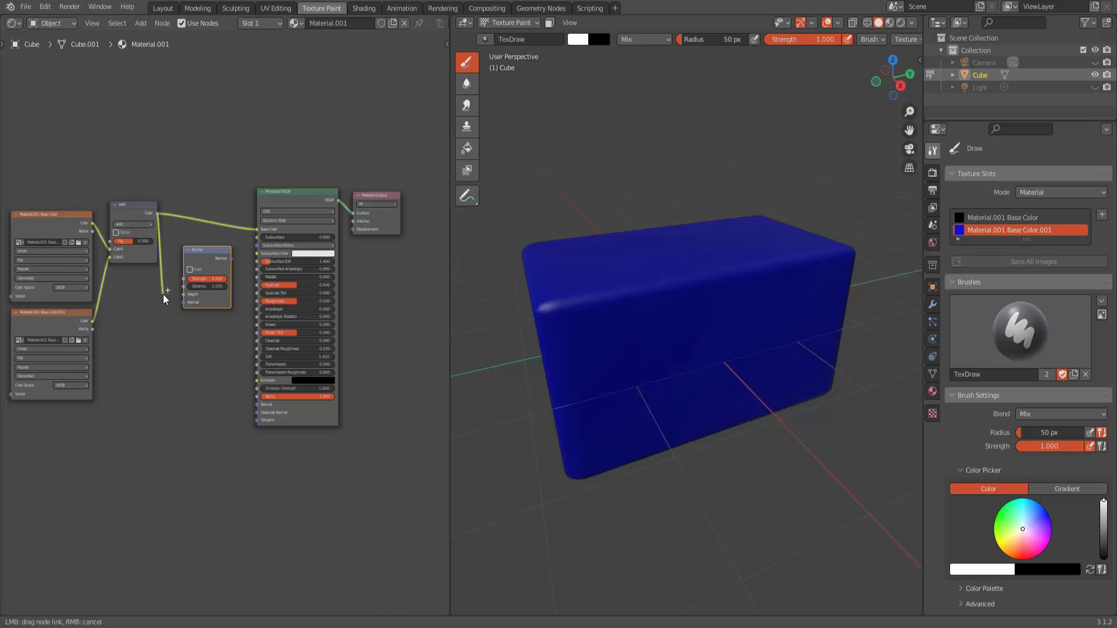
{"action": "left_click_drag", "start_coordinate": [175, 298], "coordinate": [183, 295]}
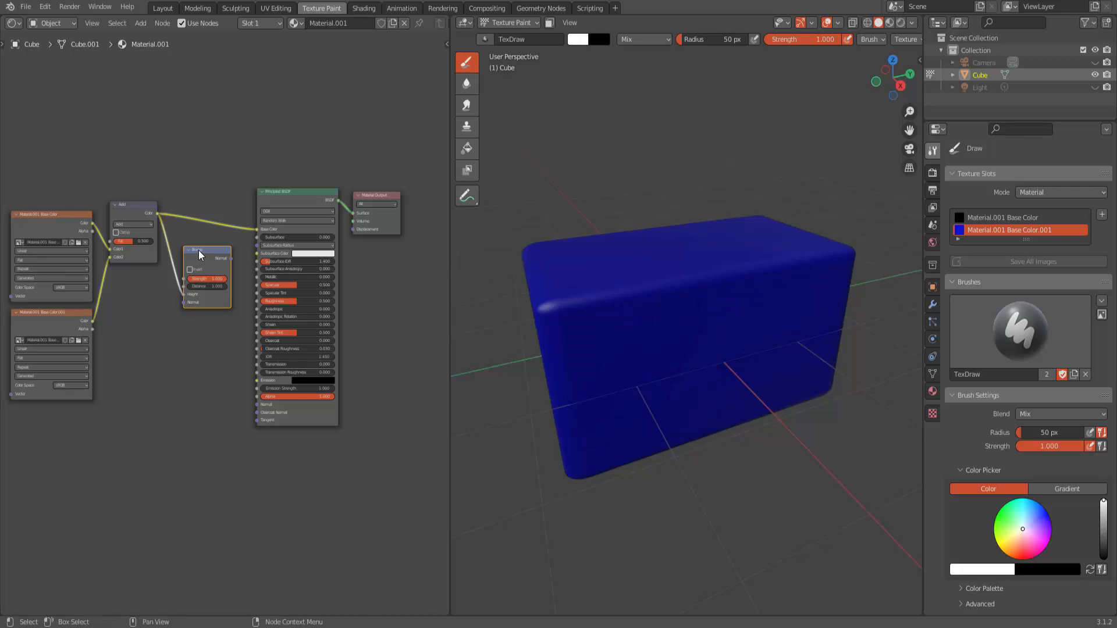
{"action": "left_click_drag", "start_coordinate": [199, 254], "coordinate": [194, 355]}
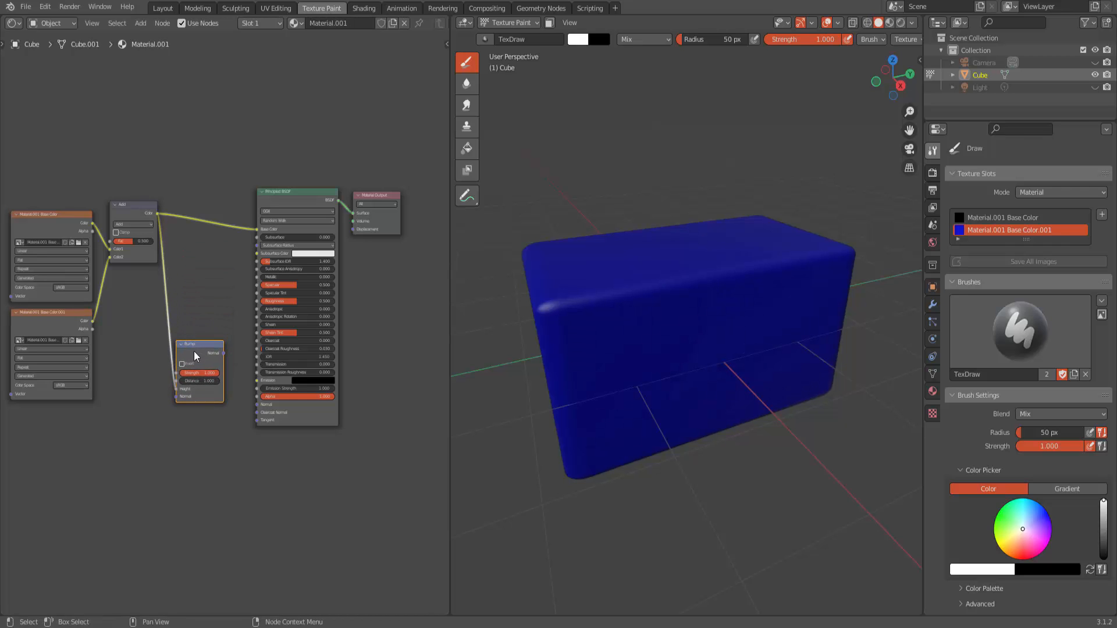
{"action": "scroll", "coordinate": [194, 356], "scroll_direction": "up", "scroll_amount": 3}
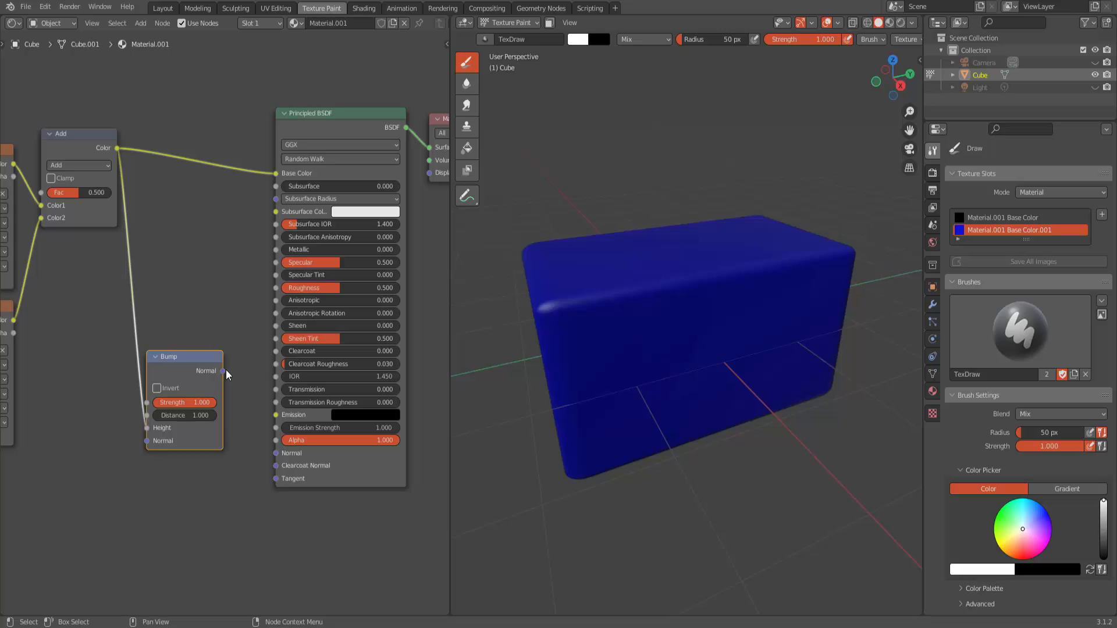
{"action": "left_click_drag", "start_coordinate": [223, 372], "coordinate": [243, 411]}
{"action": "left_click_drag", "start_coordinate": [267, 452], "coordinate": [276, 454]}
{"action": "key", "text": "Home"}
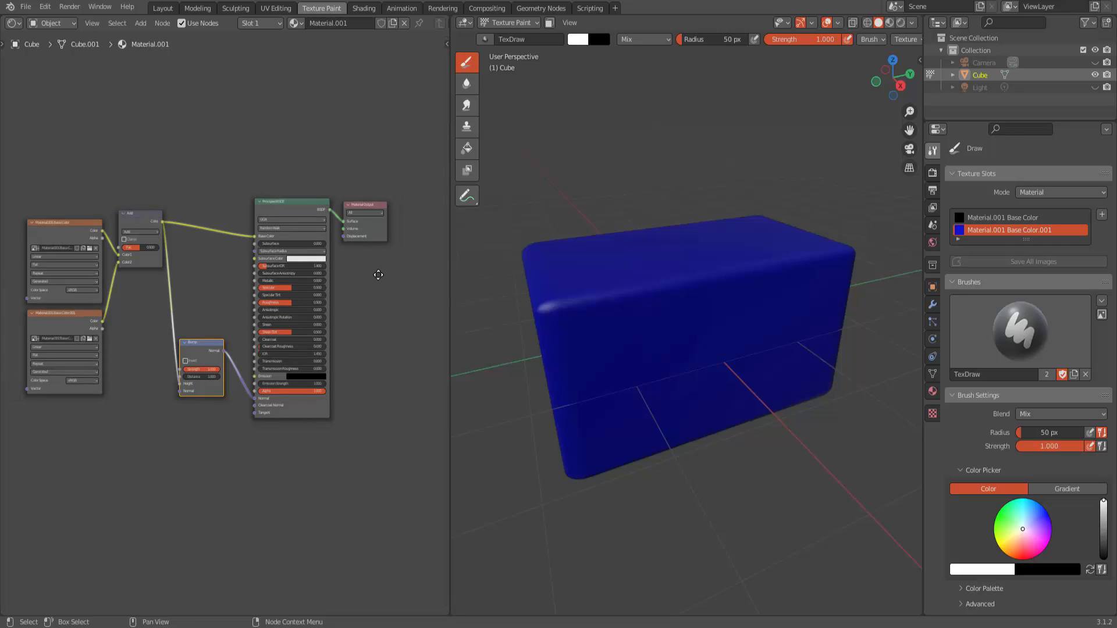
{"action": "middle_click_drag", "start_coordinate": [378, 275], "coordinate": [380, 271]}
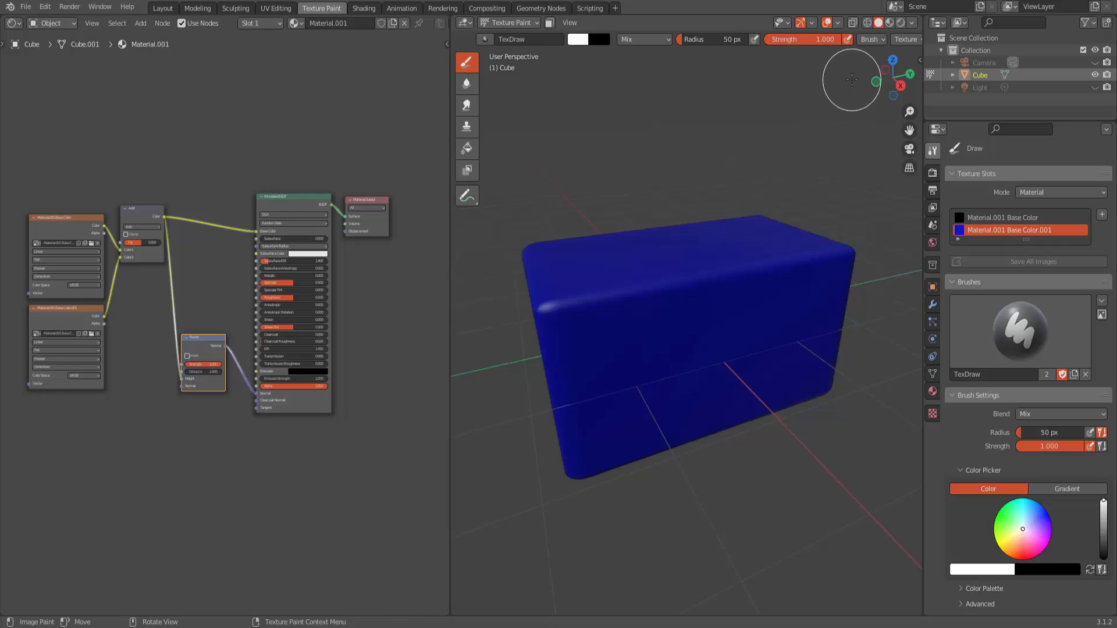
Step: Switch the viewport to Material Preview shading and lower the Principled BSDF's Roughness to make the box glossier
{"action": "left_click", "coordinate": [890, 23]}
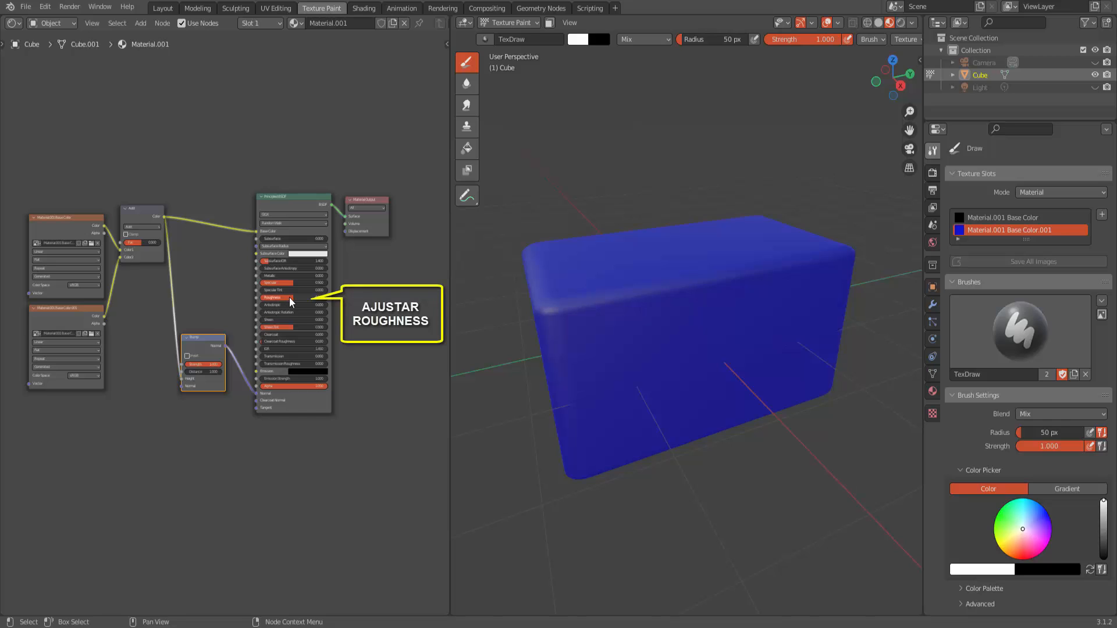
{"action": "left_click_drag", "start_coordinate": [293, 298], "coordinate": [280, 297]}
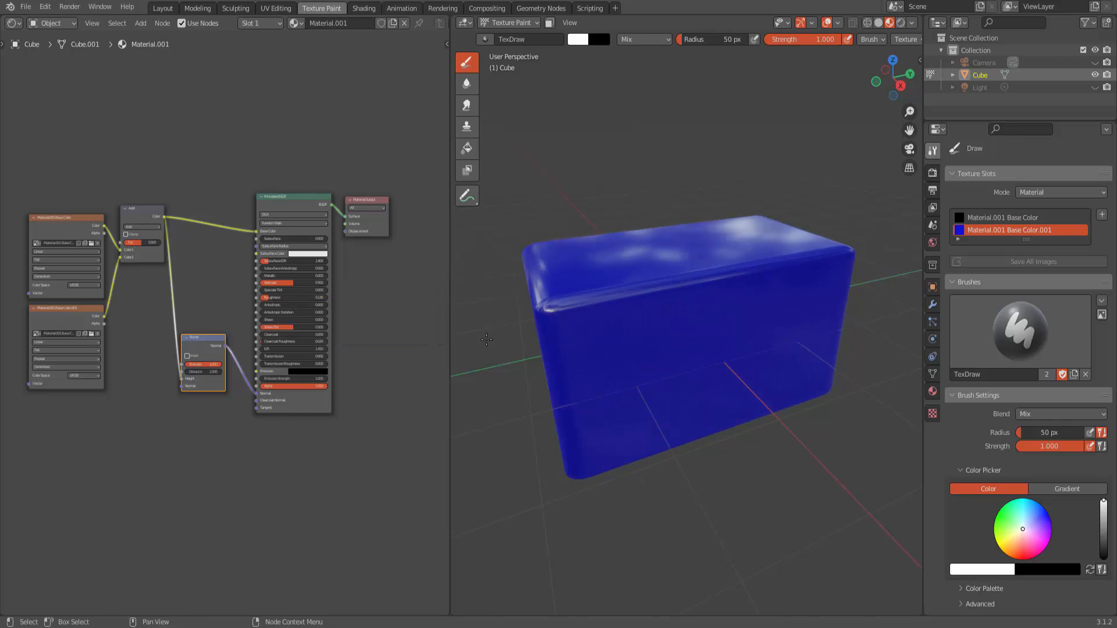
Step: Set the TexDraw brush radius to 34 px and its primary color to yellow
{"action": "middle_click_drag", "start_coordinate": [748, 391], "coordinate": [745, 92]}
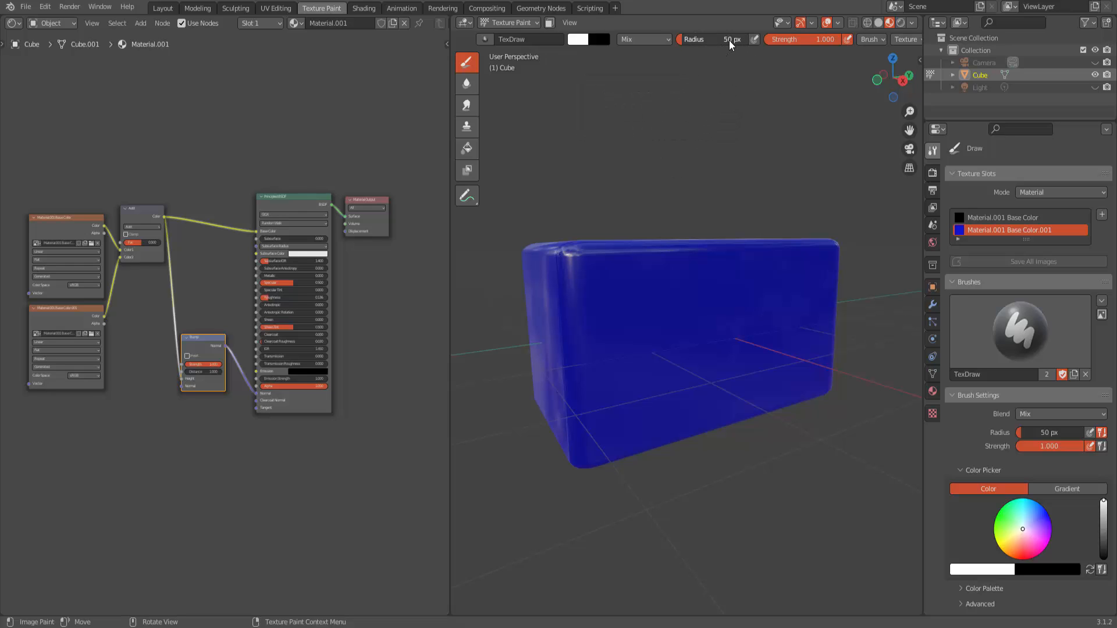
{"action": "left_click_drag", "start_coordinate": [729, 40], "coordinate": [677, 39]}
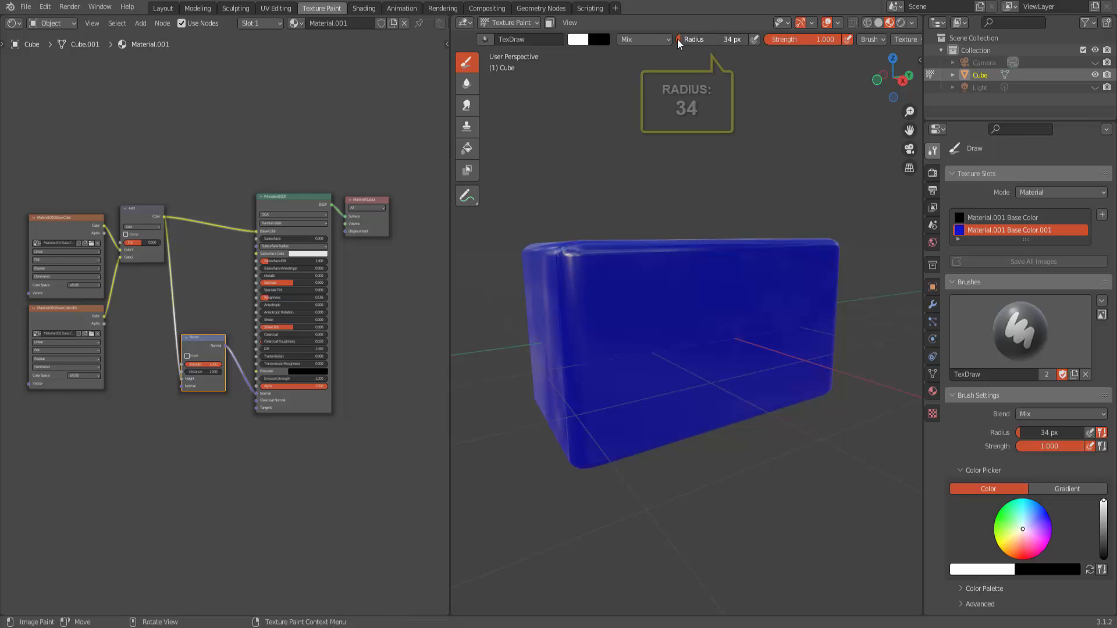
{"action": "left_click", "coordinate": [677, 40]}
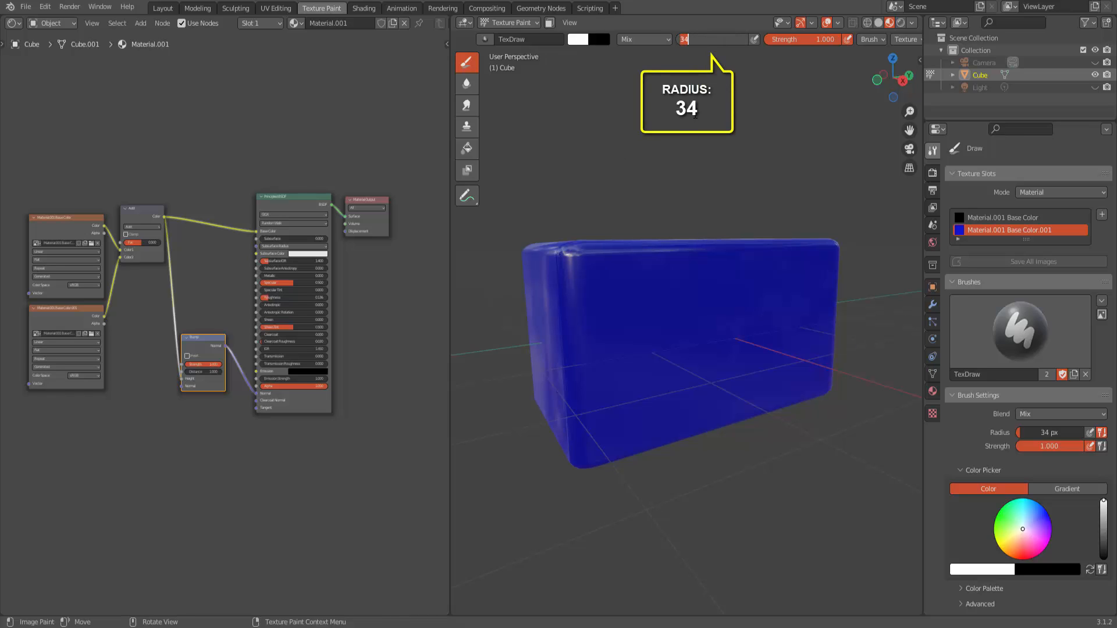
{"action": "key", "text": "Return"}
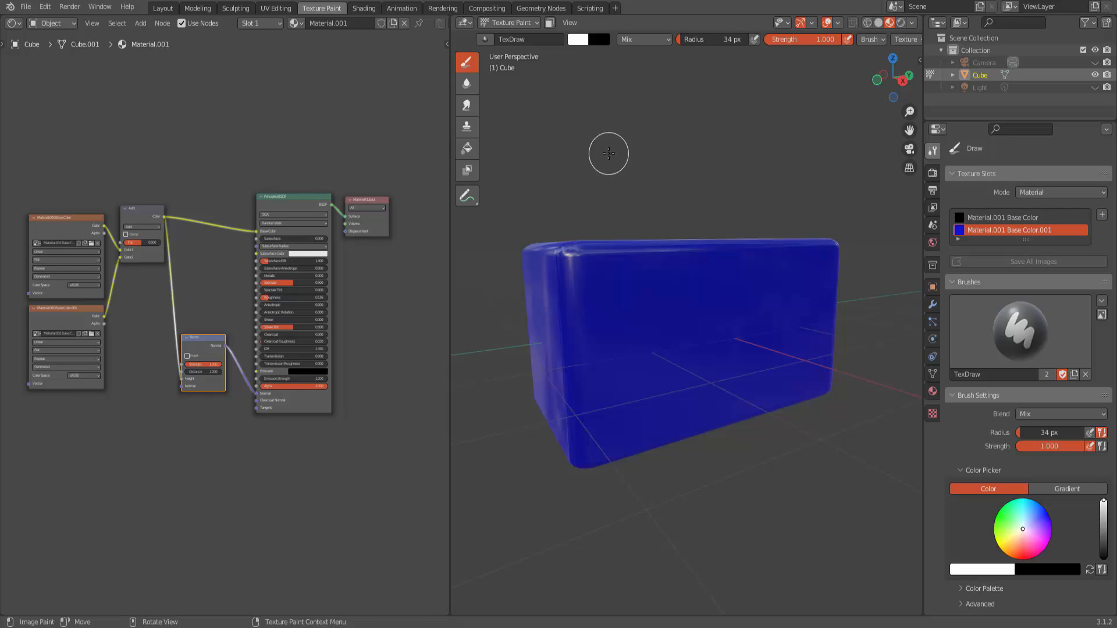
{"action": "scroll", "coordinate": [983, 303], "scroll_direction": "down", "scroll_amount": 1}
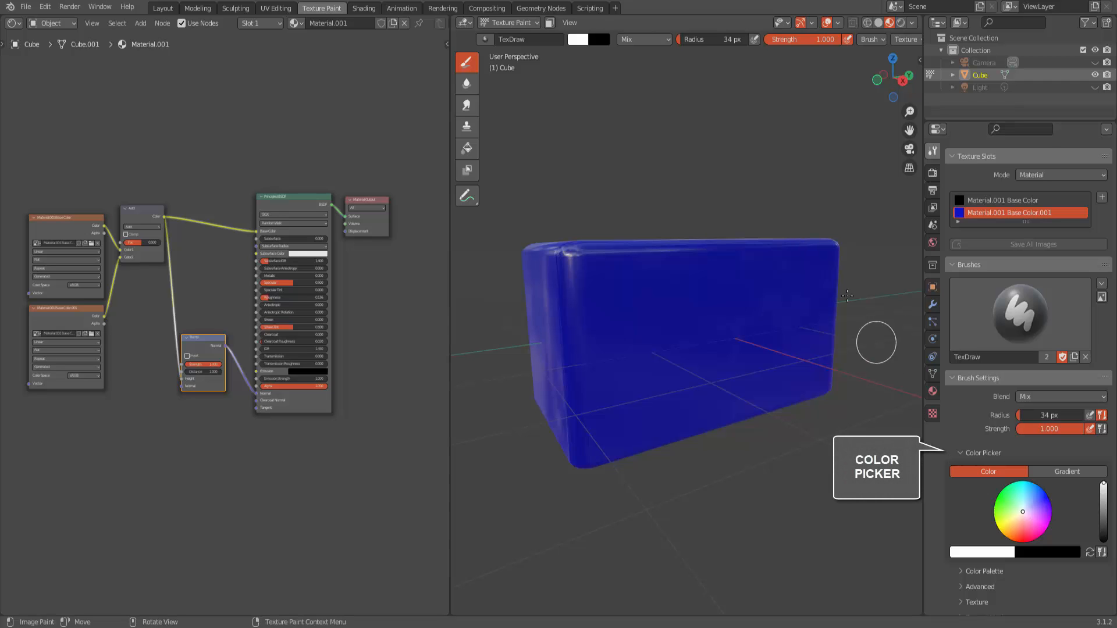
{"action": "left_click", "coordinate": [582, 40]}
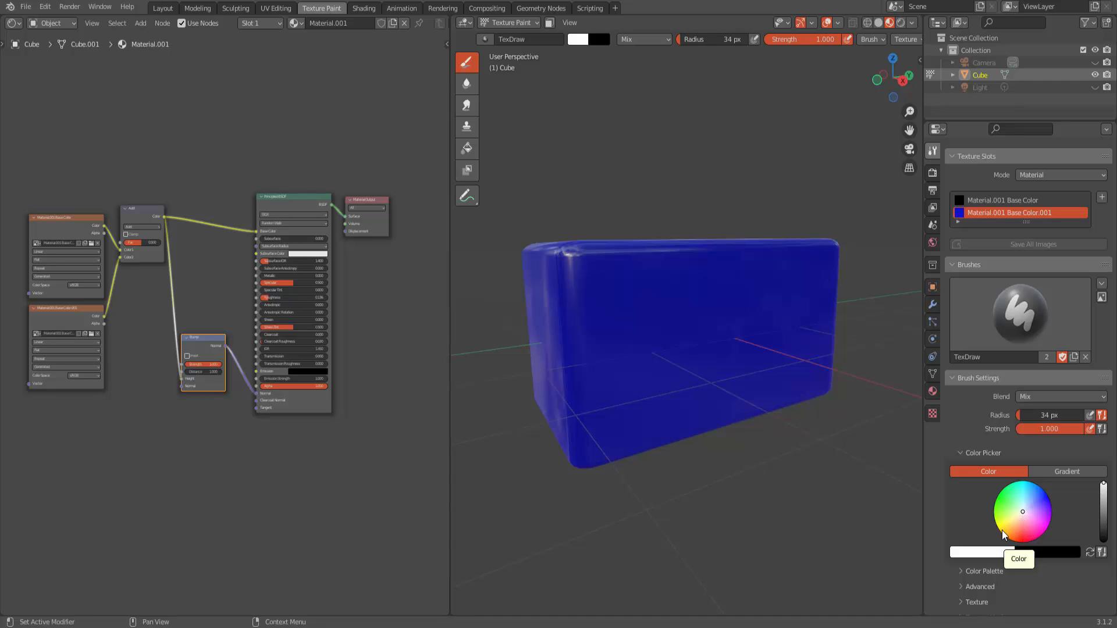
{"action": "left_click", "coordinate": [1001, 530]}
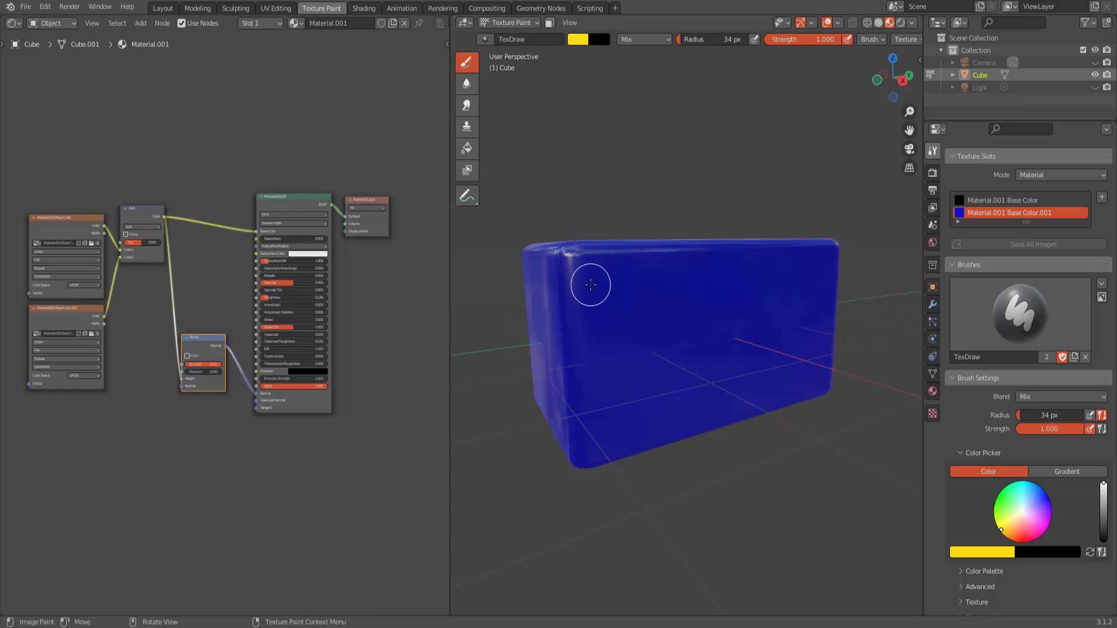
Step: Paint eight short yellow strokes radiating around the center of the box's large front face on the blue texture
{"action": "left_click_drag", "start_coordinate": [587, 276], "coordinate": [644, 298]}
{"action": "mouse_move", "coordinate": [605, 379]}
{"action": "left_mouse_down"}
{"action": "mouse_move", "coordinate": [624, 355]}
{"action": "mouse_move", "coordinate": [654, 345]}
{"action": "left_mouse_up"}
{"action": "left_click_drag", "start_coordinate": [706, 414], "coordinate": [673, 373]}
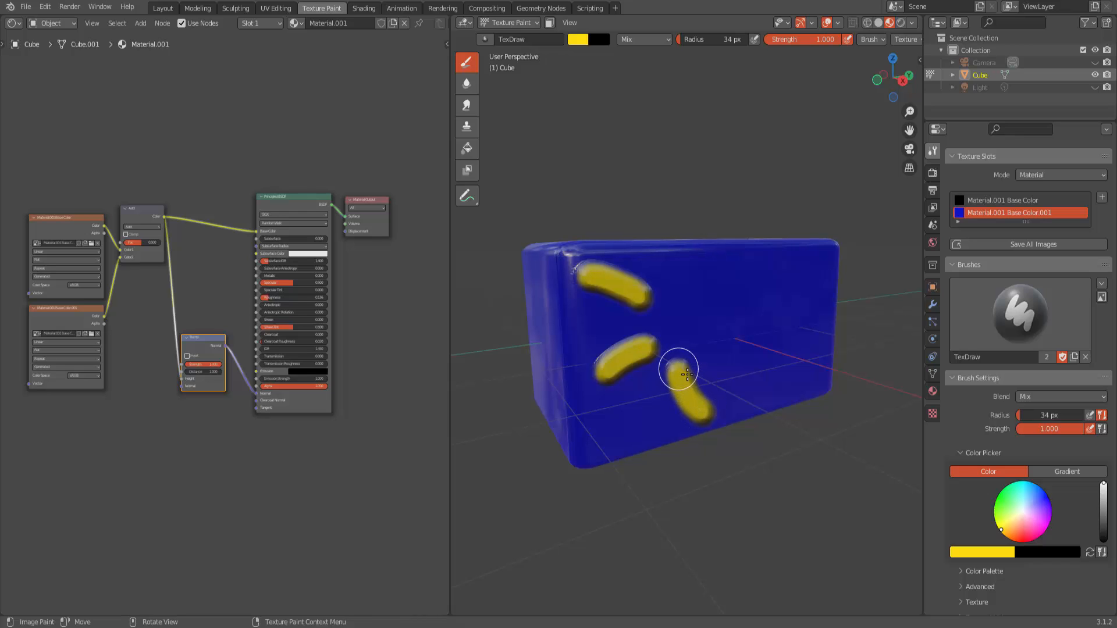
{"action": "mouse_move", "coordinate": [777, 394]}
{"action": "left_mouse_down"}
{"action": "mouse_move", "coordinate": [724, 365]}
{"action": "mouse_move", "coordinate": [807, 330]}
{"action": "left_mouse_up"}
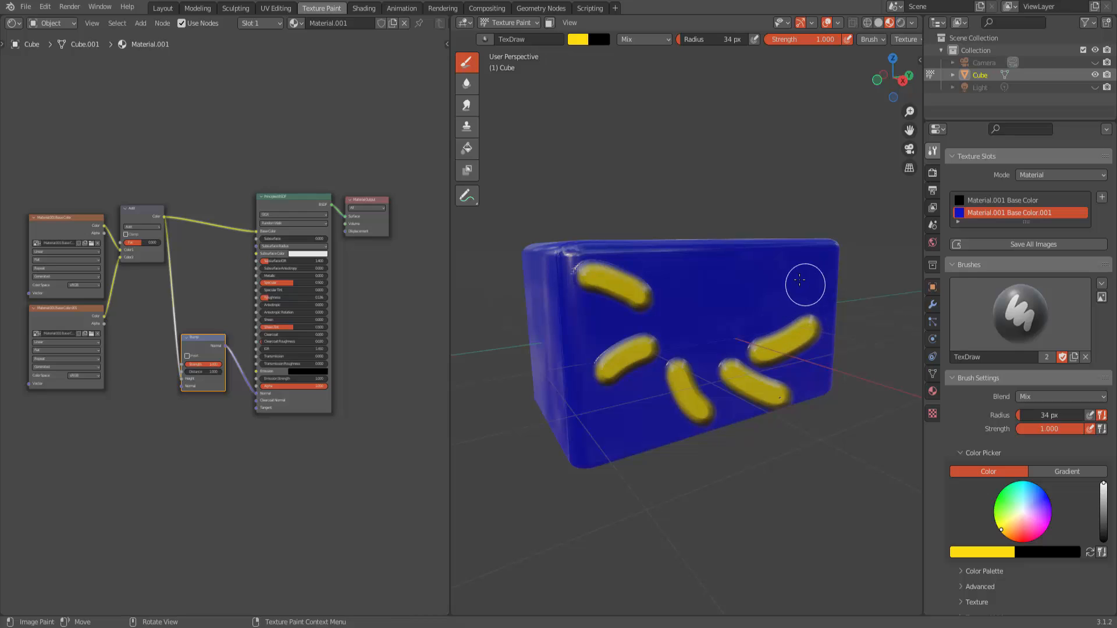
{"action": "left_click_drag", "start_coordinate": [799, 273], "coordinate": [759, 312]}
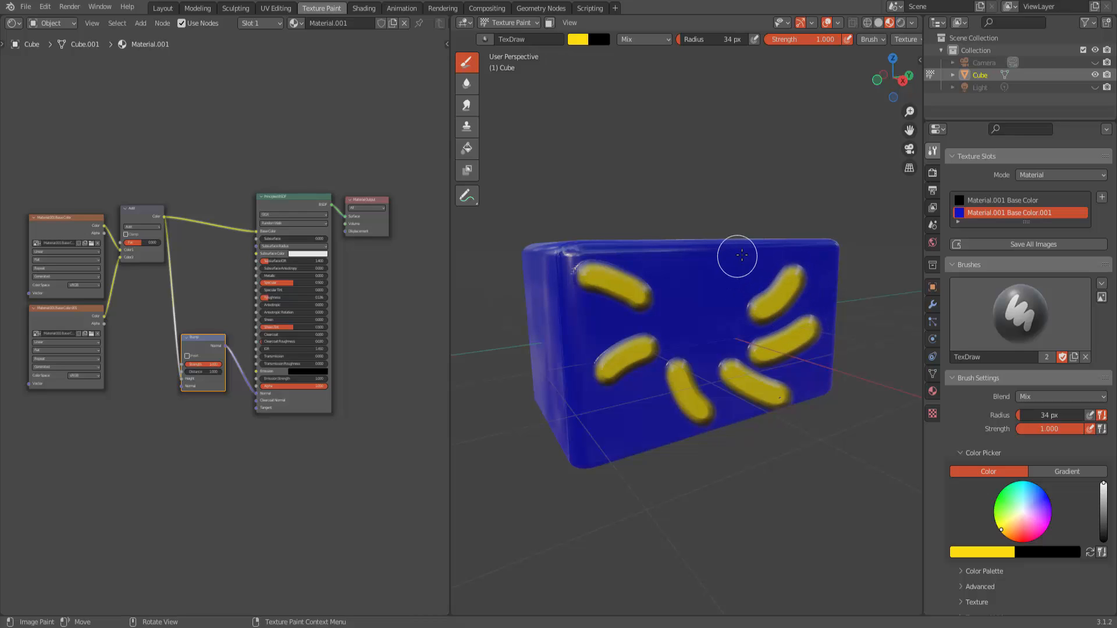
{"action": "left_click_drag", "start_coordinate": [750, 249], "coordinate": [688, 291]}
{"action": "left_click", "coordinate": [649, 257]}
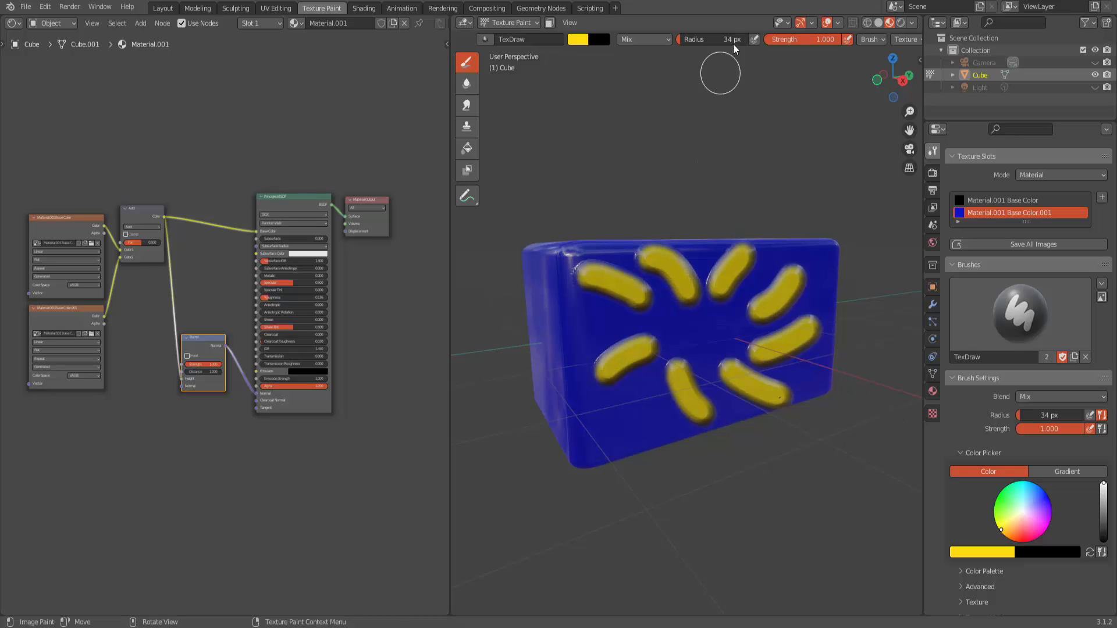
Step: Set the brush radius to 14 px and its color to pink, and paint a small ring in the middle of the yellow strokes
{"action": "left_click_drag", "start_coordinate": [732, 43], "coordinate": [716, 43]}
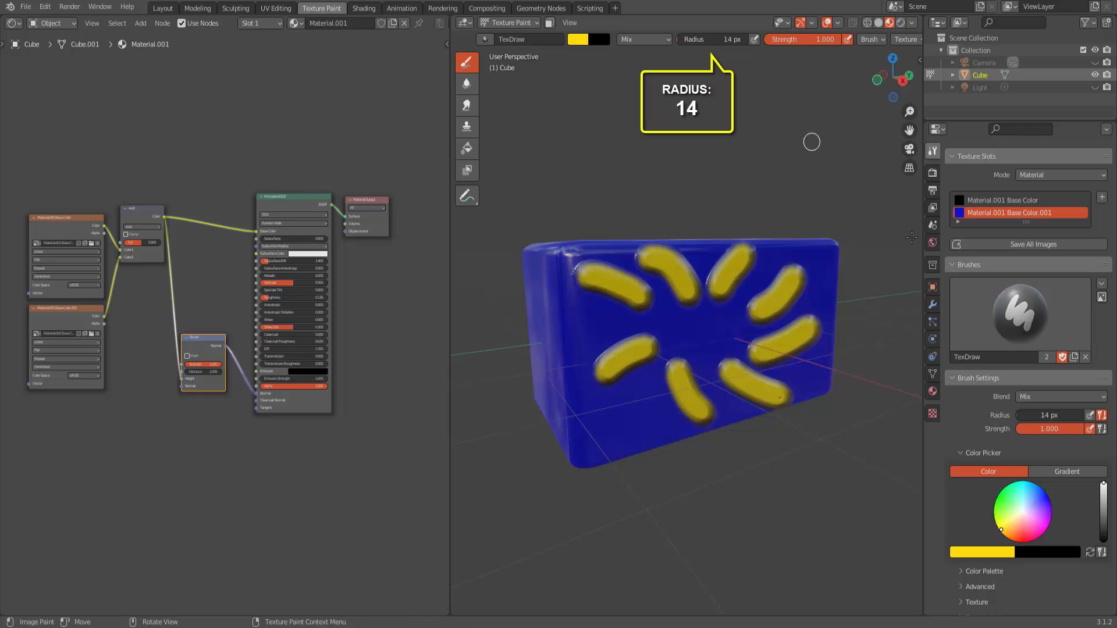
{"action": "left_click", "coordinate": [1041, 521]}
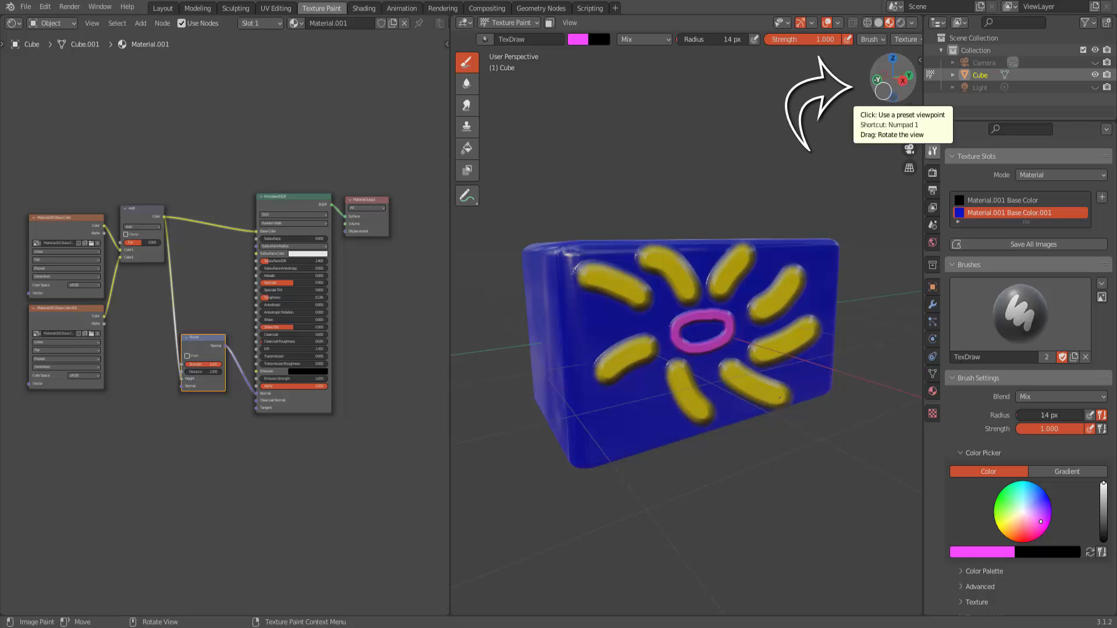
Step: Switch to the Layout workspace, set the viewport to Rendered shading and unhide the Light to illuminate the painted box
{"action": "mouse_move", "coordinate": [892, 76]}
{"action": "left_mouse_down"}
{"action": "mouse_move", "coordinate": [797, 82]}
{"action": "mouse_move", "coordinate": [812, 107]}
{"action": "mouse_move", "coordinate": [878, 79]}
{"action": "mouse_move", "coordinate": [832, 81]}
{"action": "mouse_move", "coordinate": [836, 106]}
{"action": "mouse_move", "coordinate": [862, 105]}
{"action": "mouse_move", "coordinate": [890, 82]}
{"action": "left_mouse_up"}
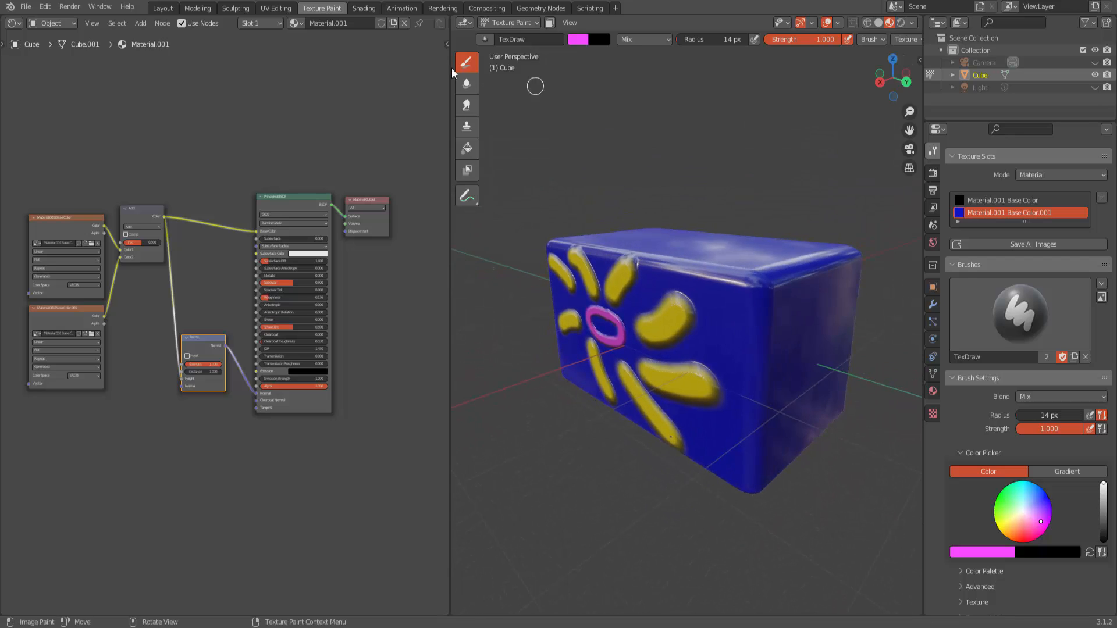
{"action": "left_click", "coordinate": [162, 9]}
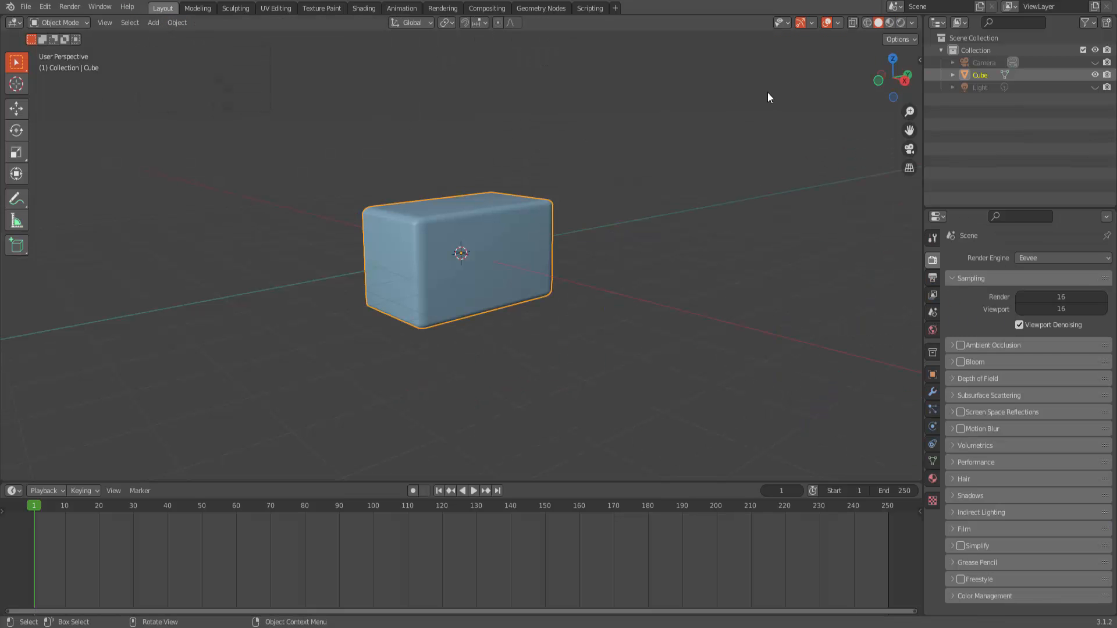
{"action": "left_click", "coordinate": [900, 24]}
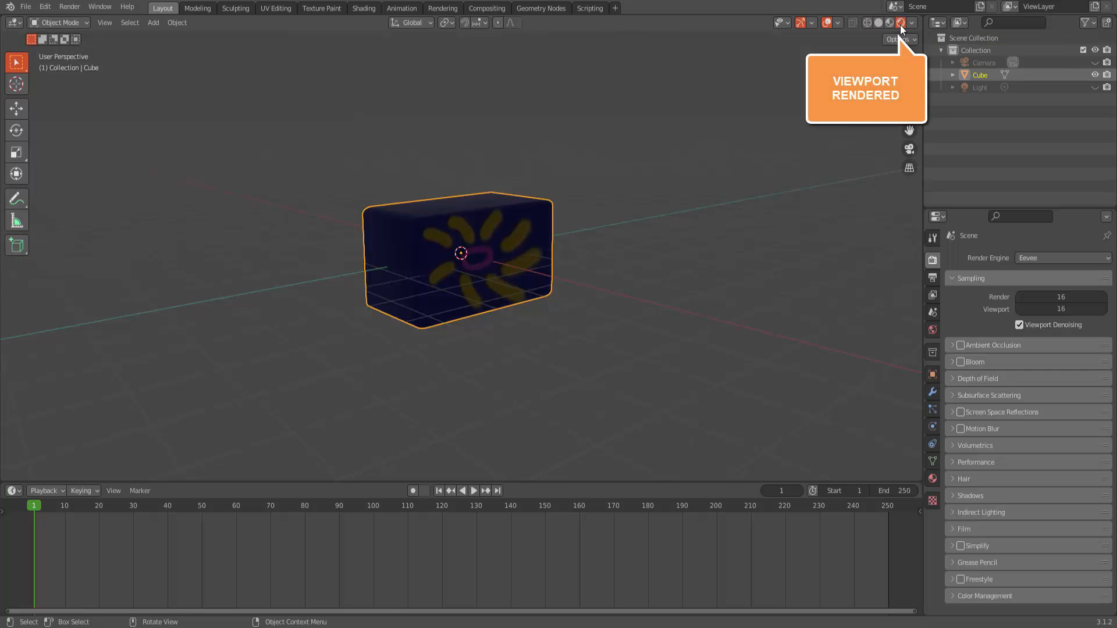
{"action": "left_click", "coordinate": [1096, 87]}
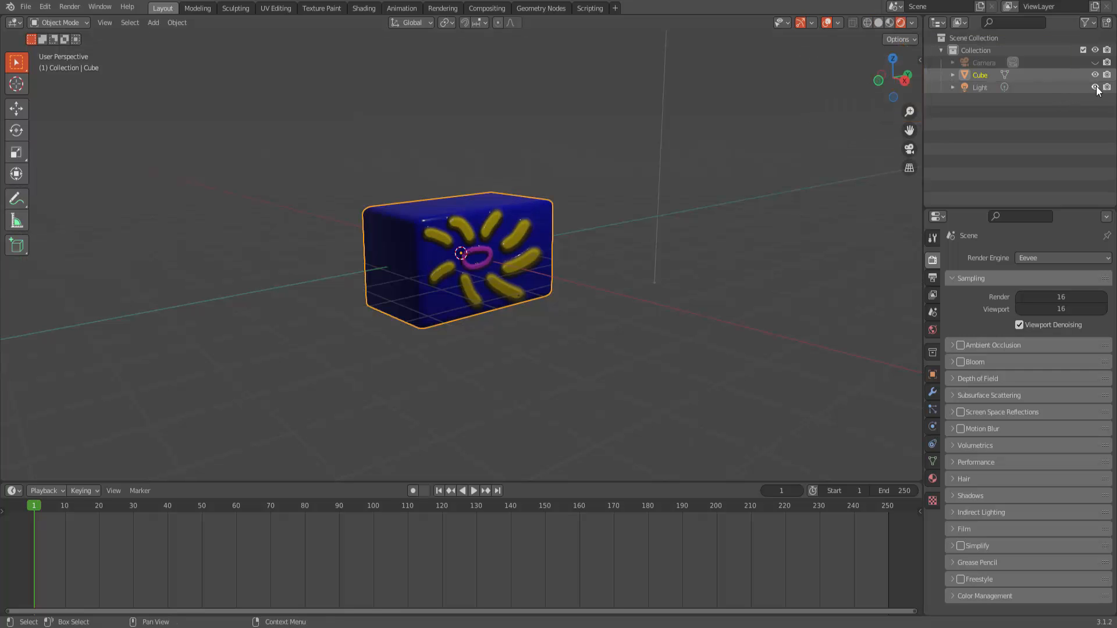
{"action": "middle_click_drag", "start_coordinate": [695, 287], "coordinate": [610, 295]}
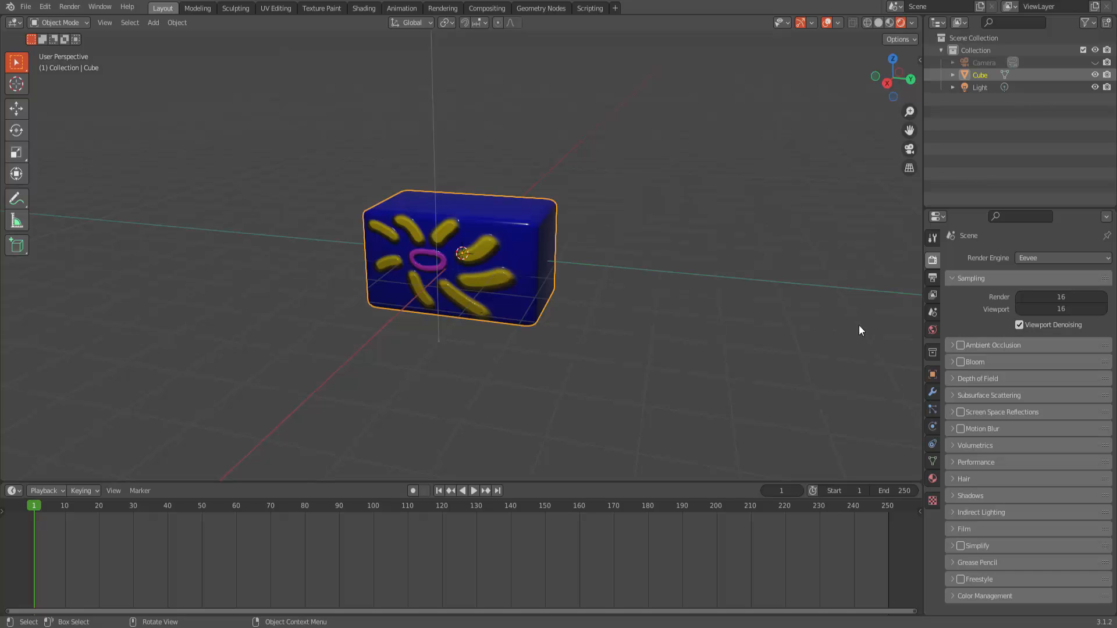
Step: Assign an Environment Texture to the World background color and load kloofendal_38d_partly_cloudy_4k.hdr from the Imagens - HDRI folder
{"action": "left_click", "coordinate": [932, 330]}
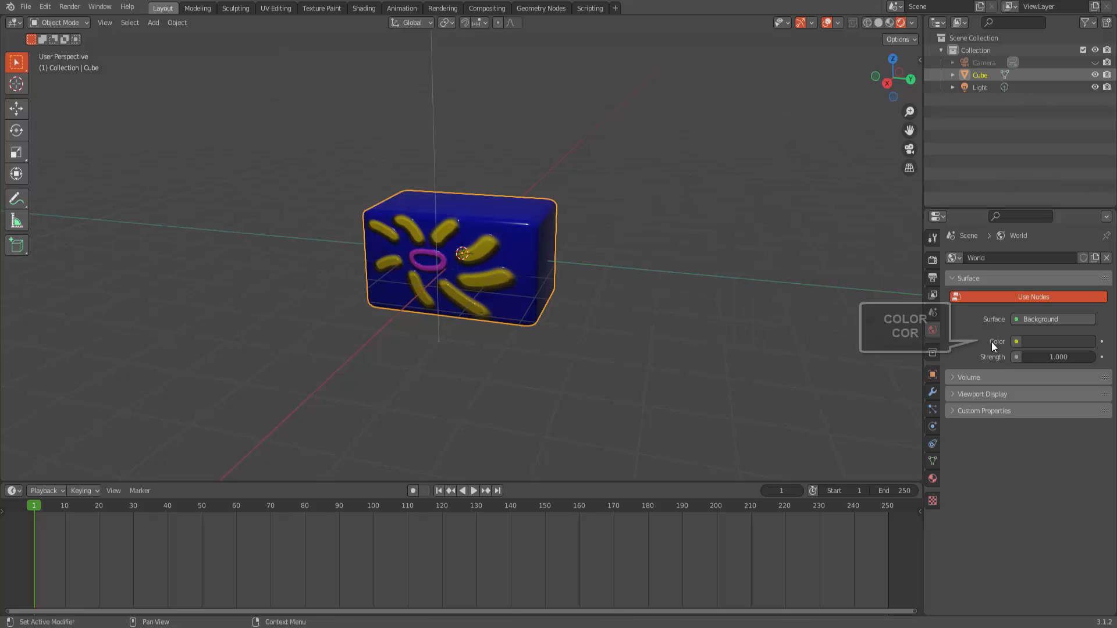
{"action": "left_click", "coordinate": [1016, 343]}
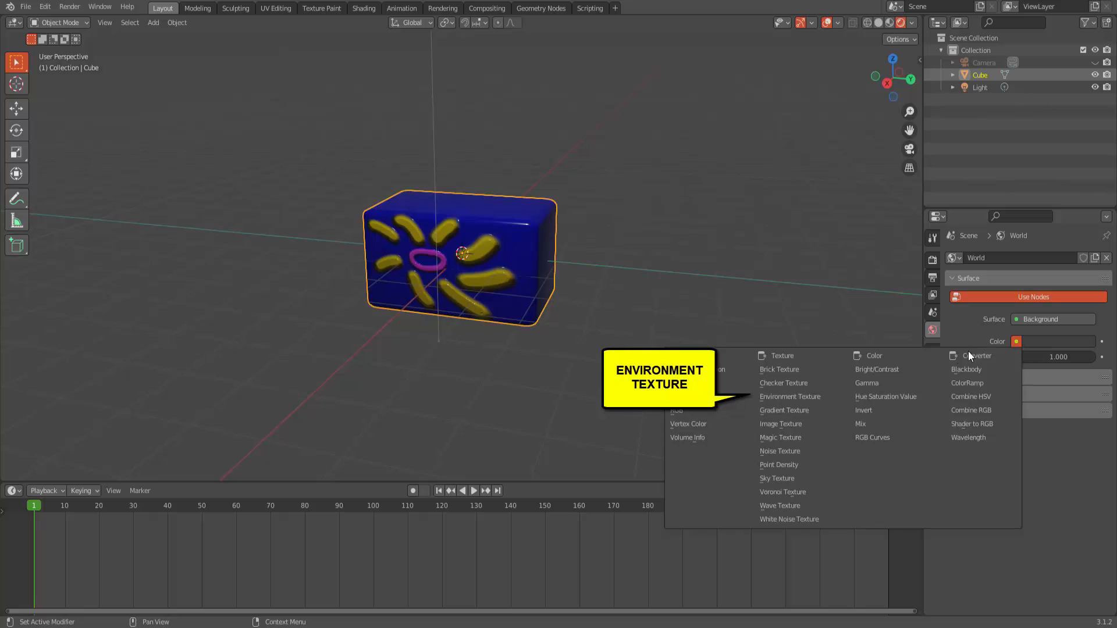
{"action": "left_click", "coordinate": [802, 396]}
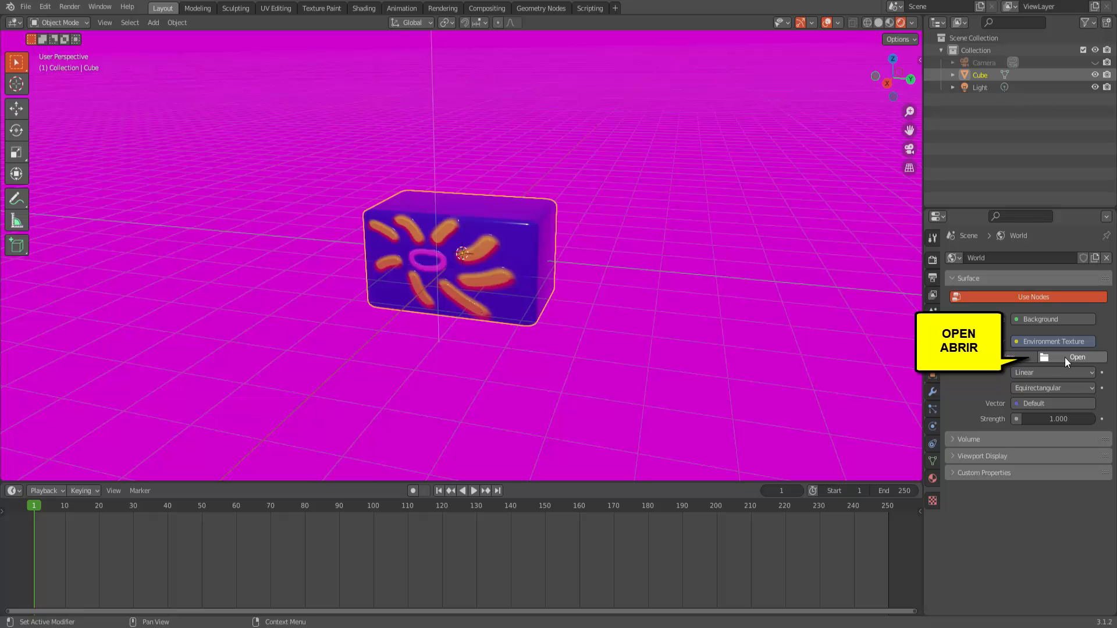
{"action": "left_click", "coordinate": [1066, 357]}
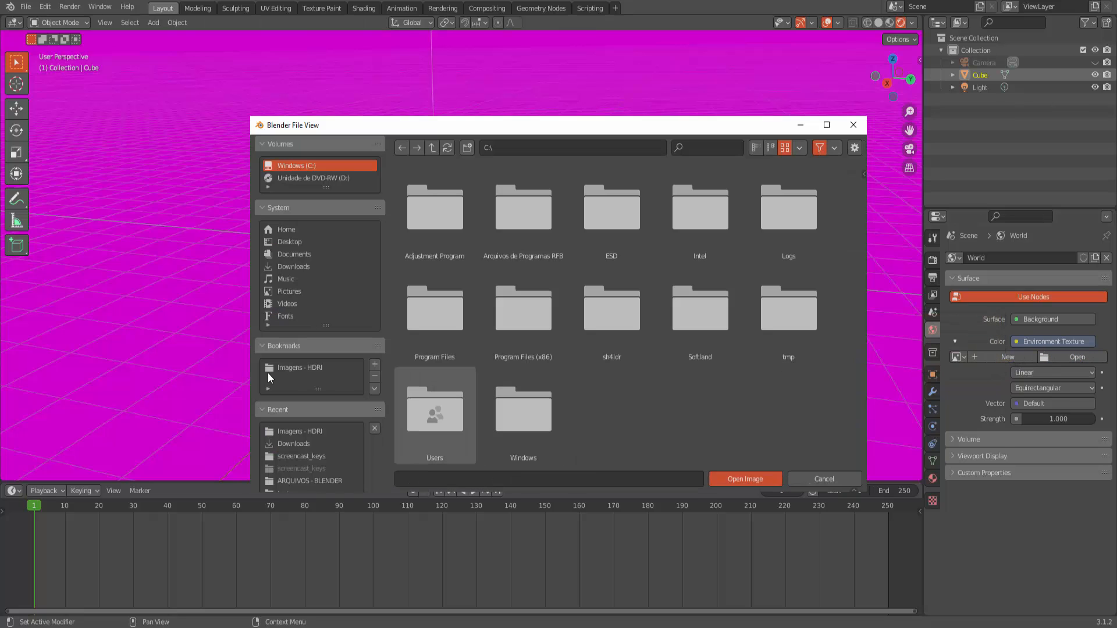
{"action": "left_click", "coordinate": [274, 369]}
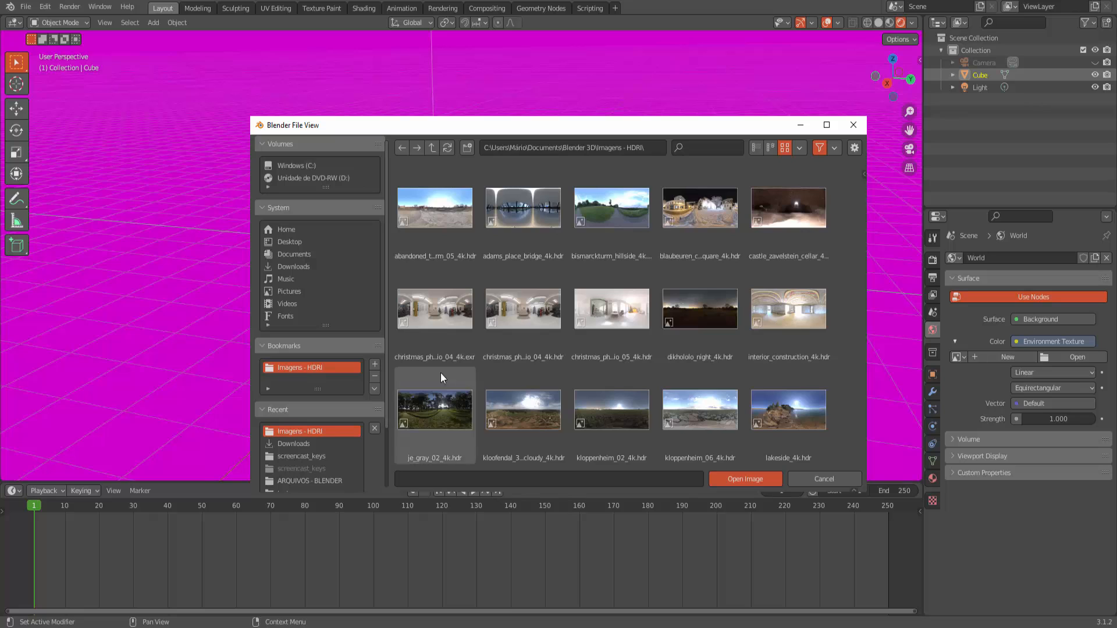
{"action": "left_click", "coordinate": [525, 406]}
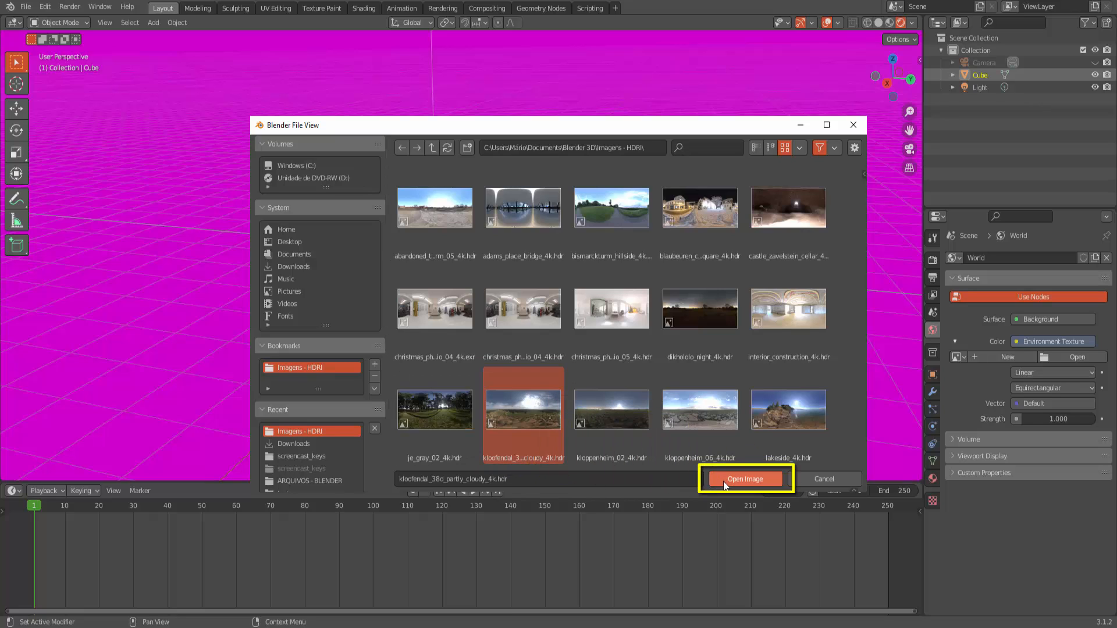
{"action": "left_click", "coordinate": [740, 479]}
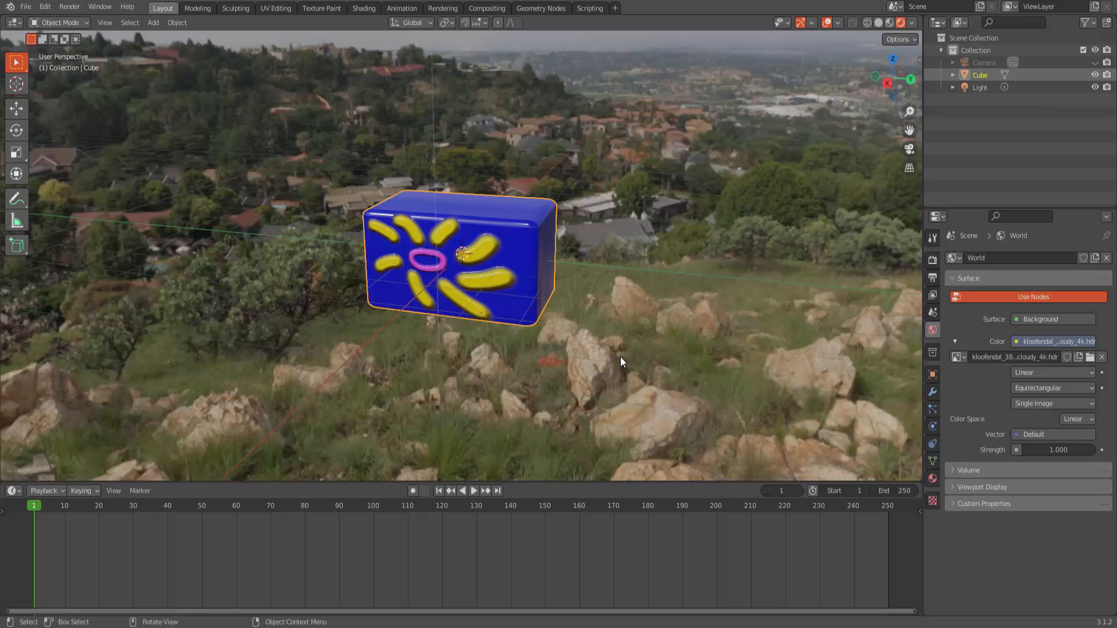
{"action": "middle_click_drag", "start_coordinate": [578, 350], "coordinate": [613, 364]}
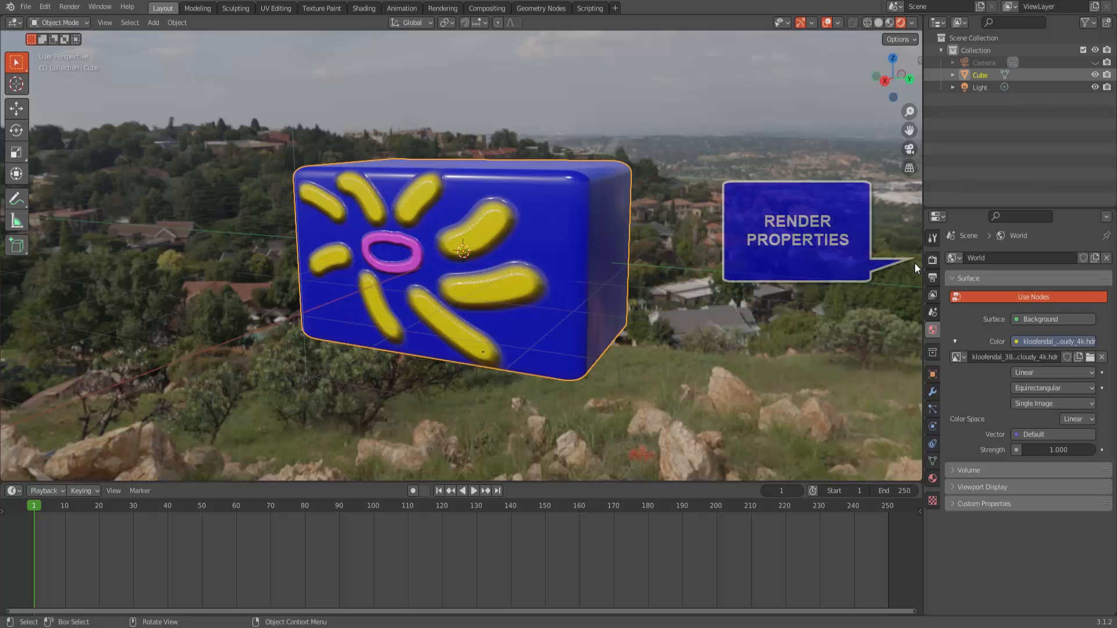
Step: Try hiding the environment background with the render settings' Film Transparent option, and turn the option back off
{"action": "left_click", "coordinate": [932, 260]}
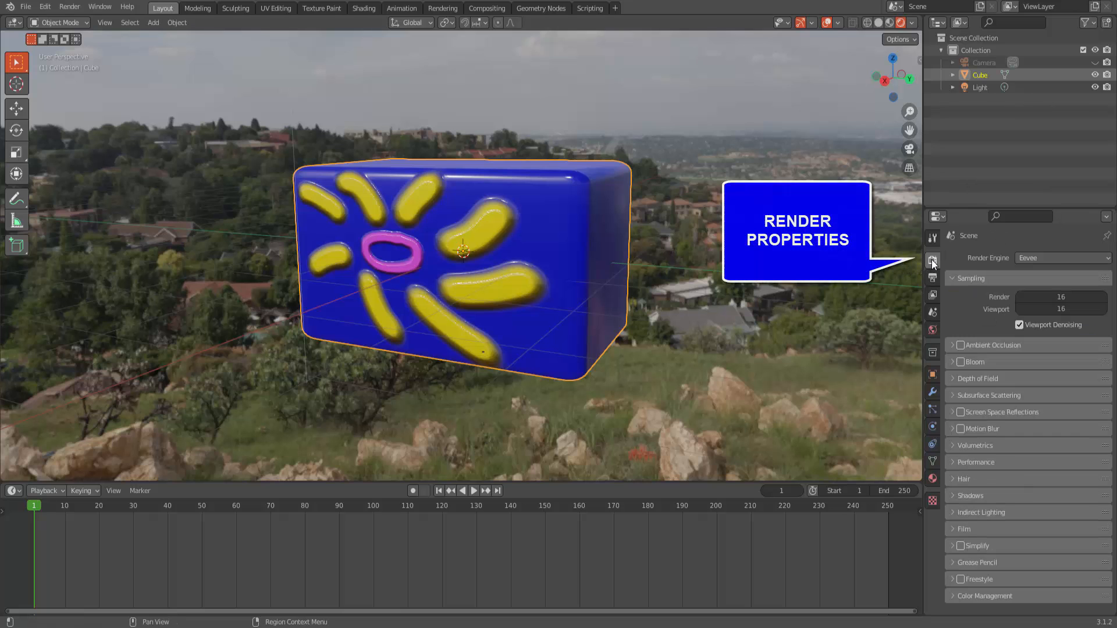
{"action": "left_click", "coordinate": [954, 529]}
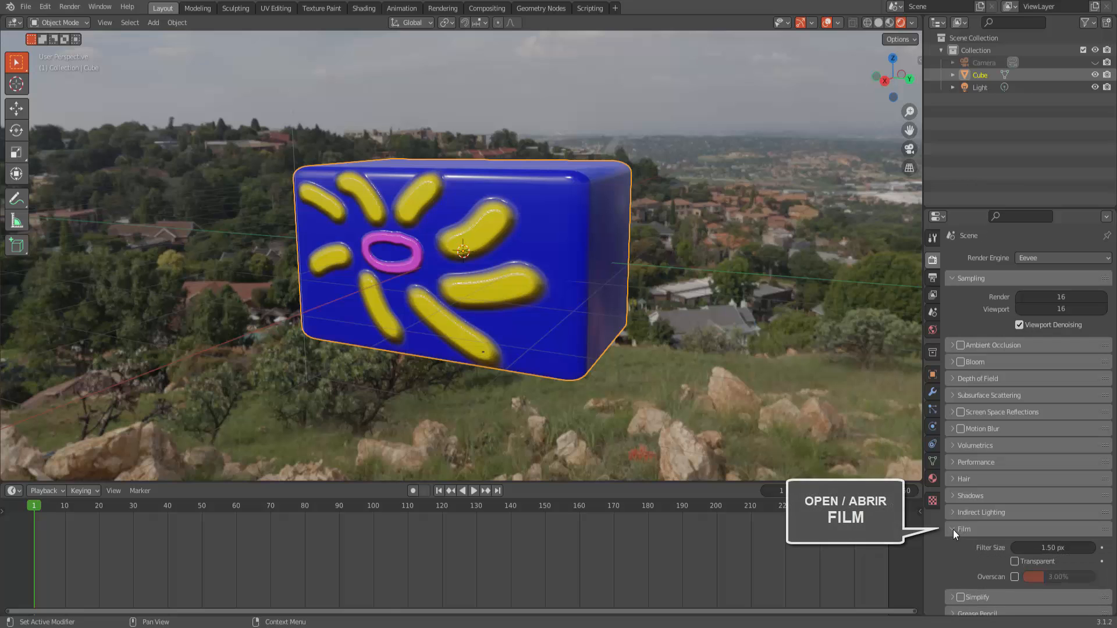
{"action": "left_click", "coordinate": [1016, 562]}
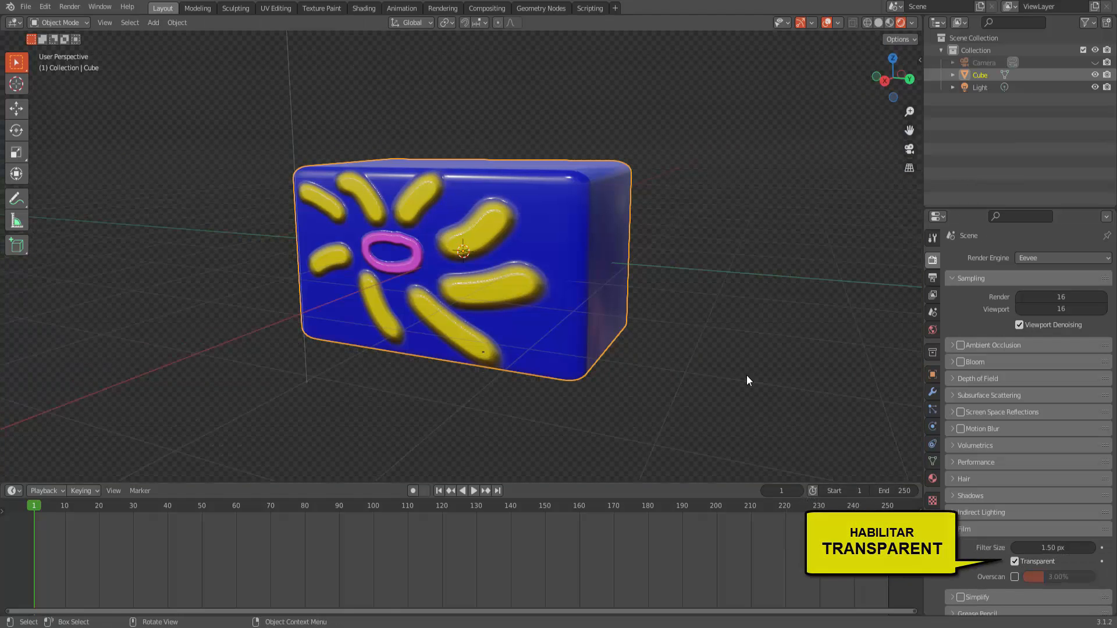
{"action": "middle_click_drag", "start_coordinate": [746, 374], "coordinate": [849, 348]}
{"action": "mouse_move", "coordinate": [671, 337]}
{"action": "middle_mouse_down"}
{"action": "mouse_move", "coordinate": [663, 379]}
{"action": "mouse_move", "coordinate": [758, 379]}
{"action": "mouse_move", "coordinate": [748, 384]}
{"action": "middle_mouse_up"}
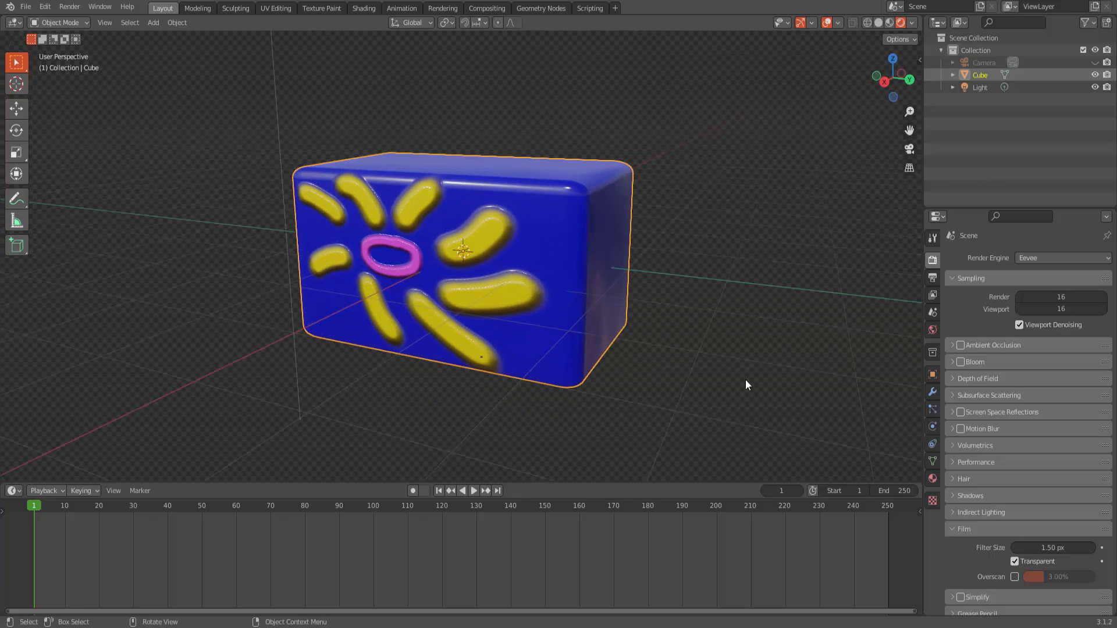
{"action": "left_click", "coordinate": [1016, 562]}
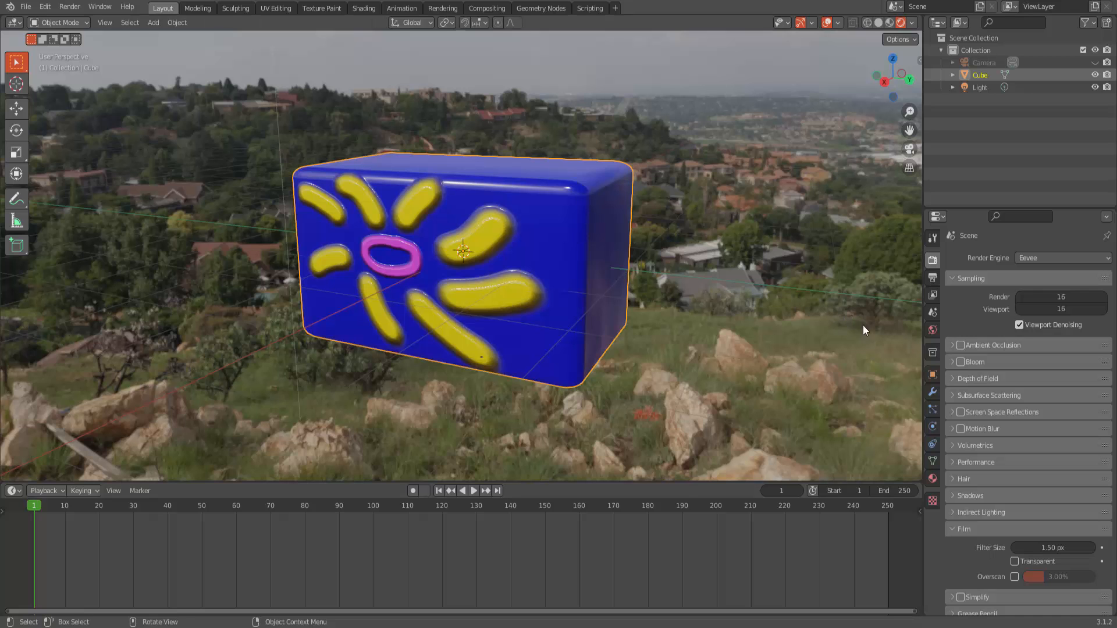
Step: Drive the World background Strength with the Light Path Ray Depth output to hide the HDRI image behind the box
{"action": "left_click", "coordinate": [933, 330]}
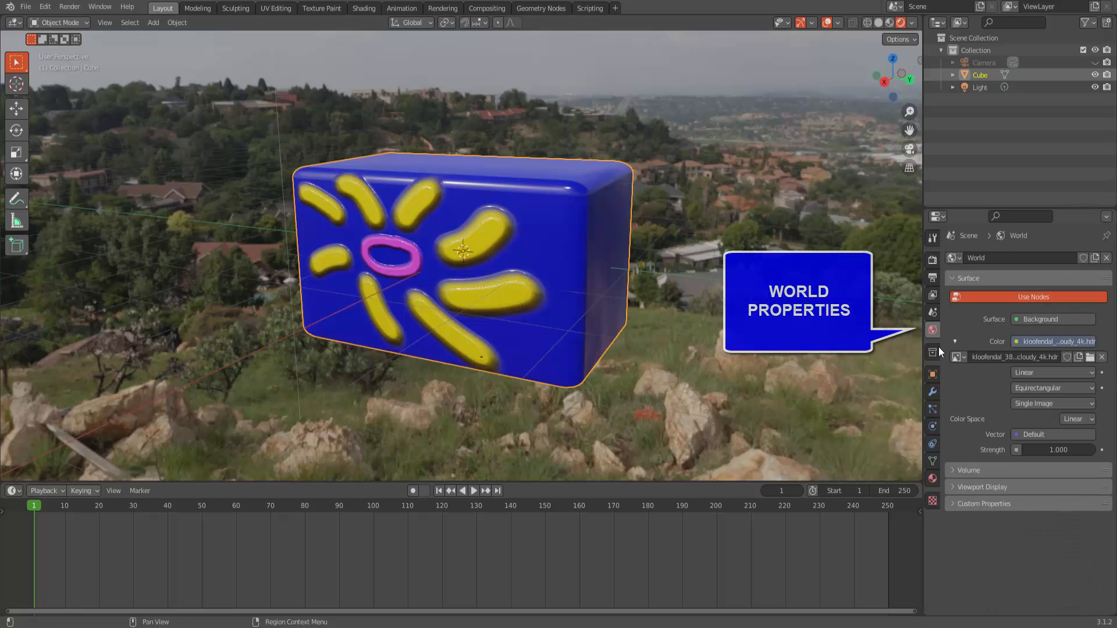
{"action": "left_click", "coordinate": [1016, 451]}
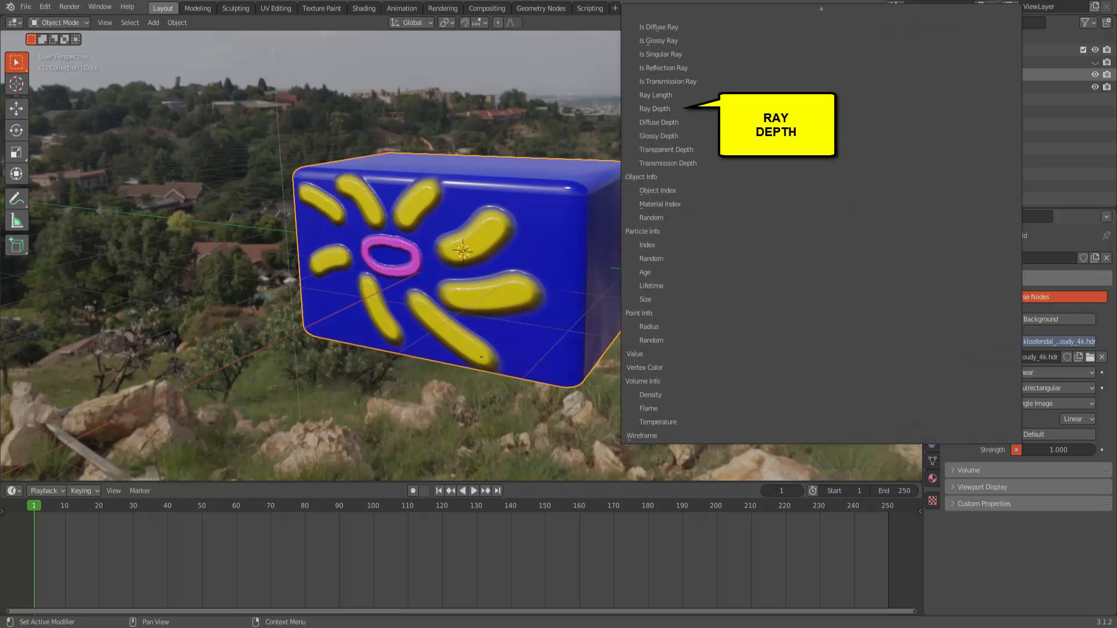
{"action": "left_click", "coordinate": [673, 109]}
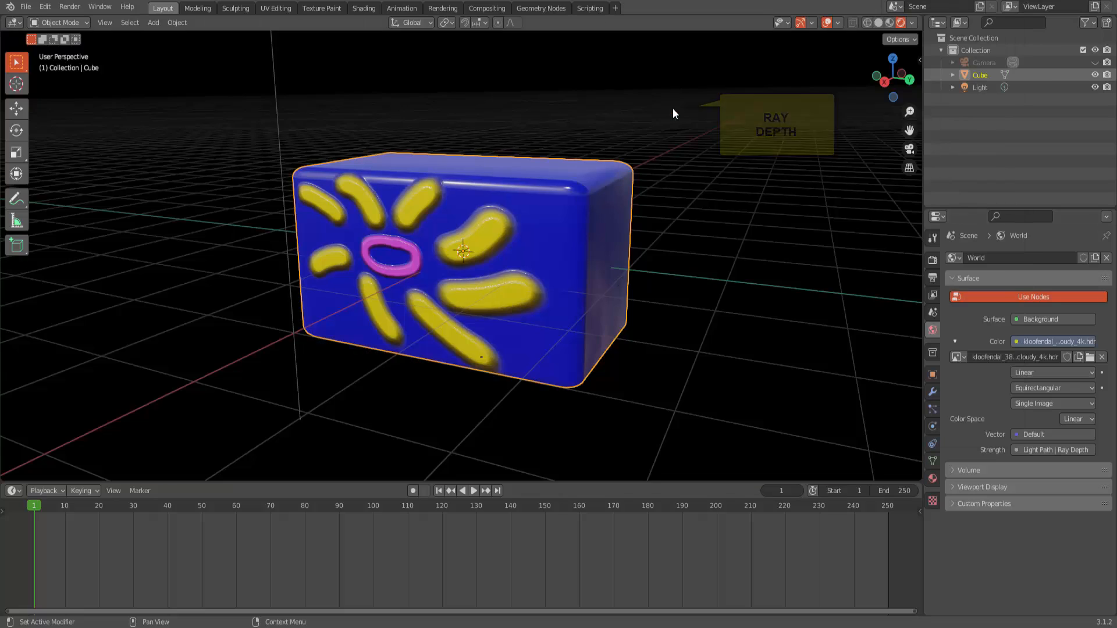
{"action": "middle_click_drag", "start_coordinate": [746, 295], "coordinate": [713, 284]}
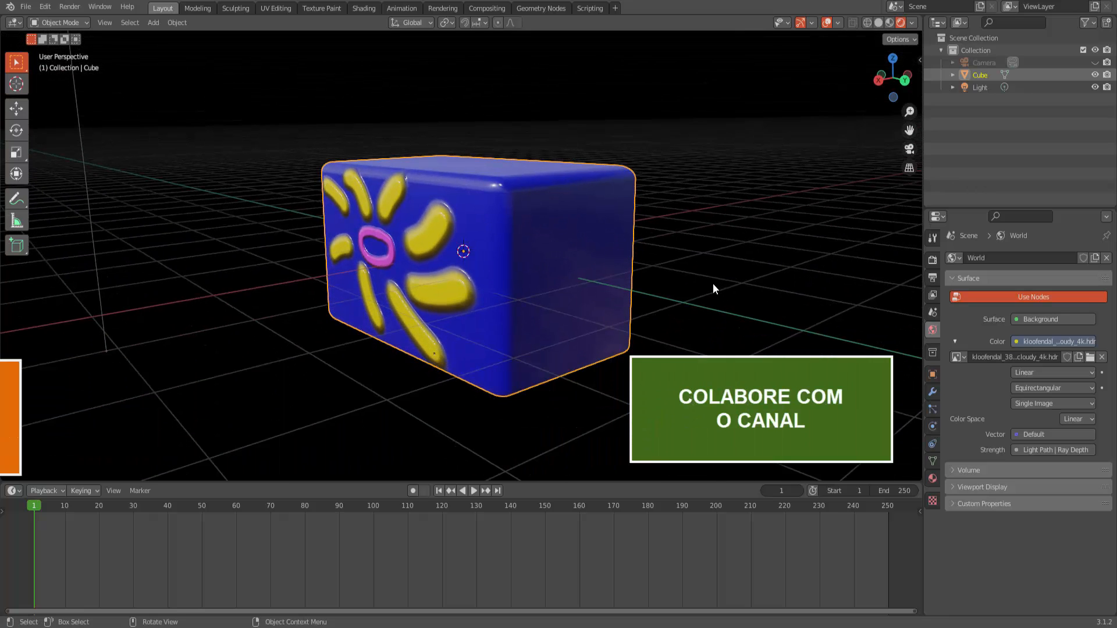